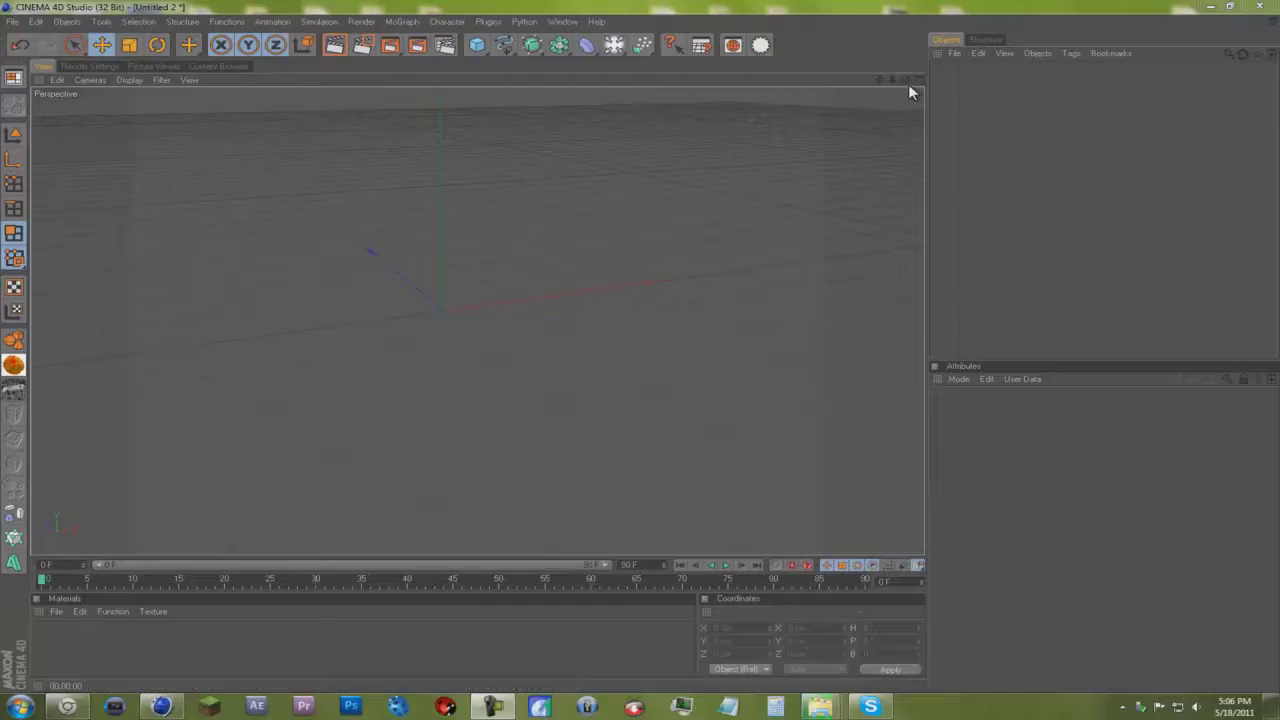
Add a Cube and a MoGraph Cloner to the scene in Model mode
mouse_move(909, 87)
left_mouse_down()
mouse_move(638, 346)
mouse_move(614, 338)
mouse_move(657, 360)
mouse_move(631, 343)
mouse_move(648, 323)
left_mouse_up()
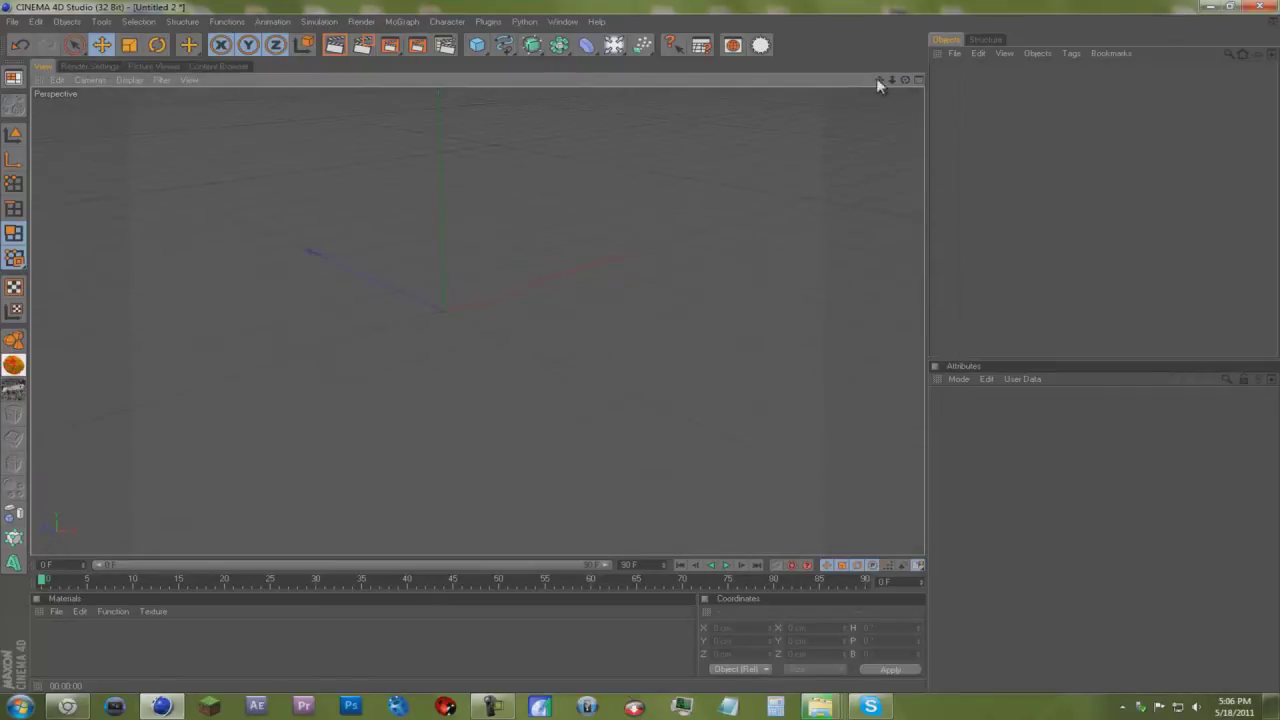
left_click(14, 133)
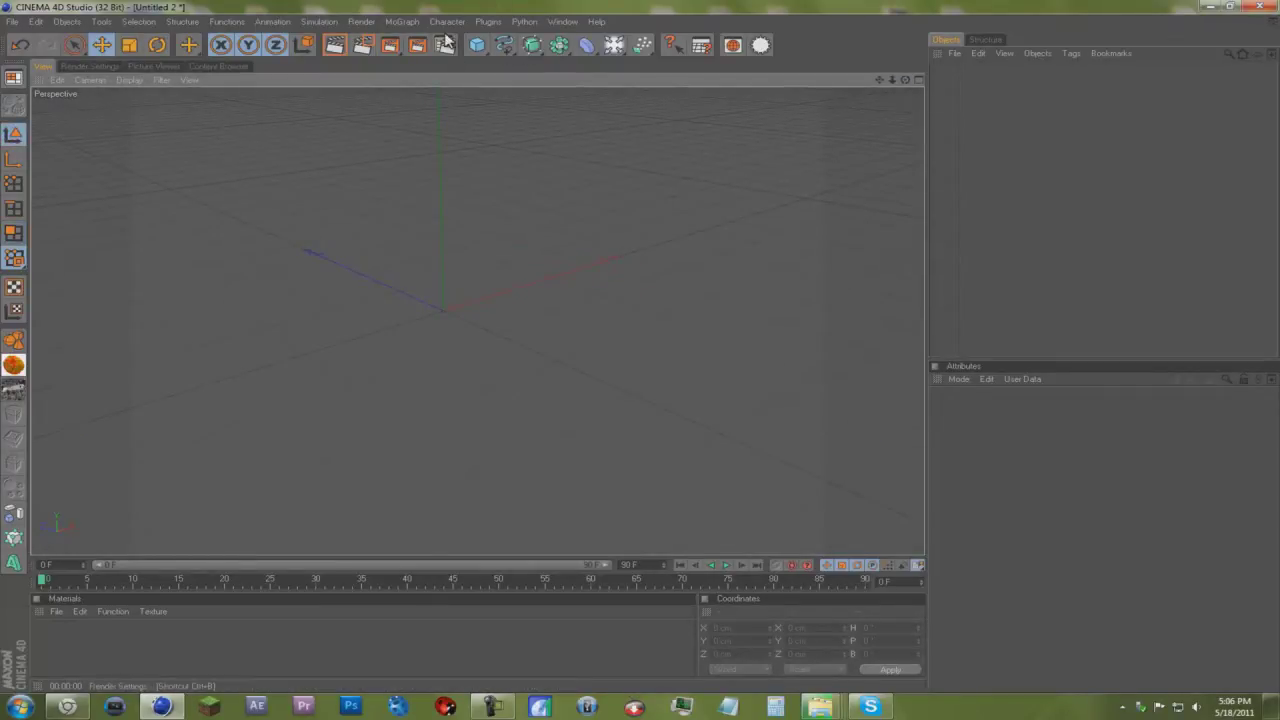
left_click_drag(477, 45, 523, 60)
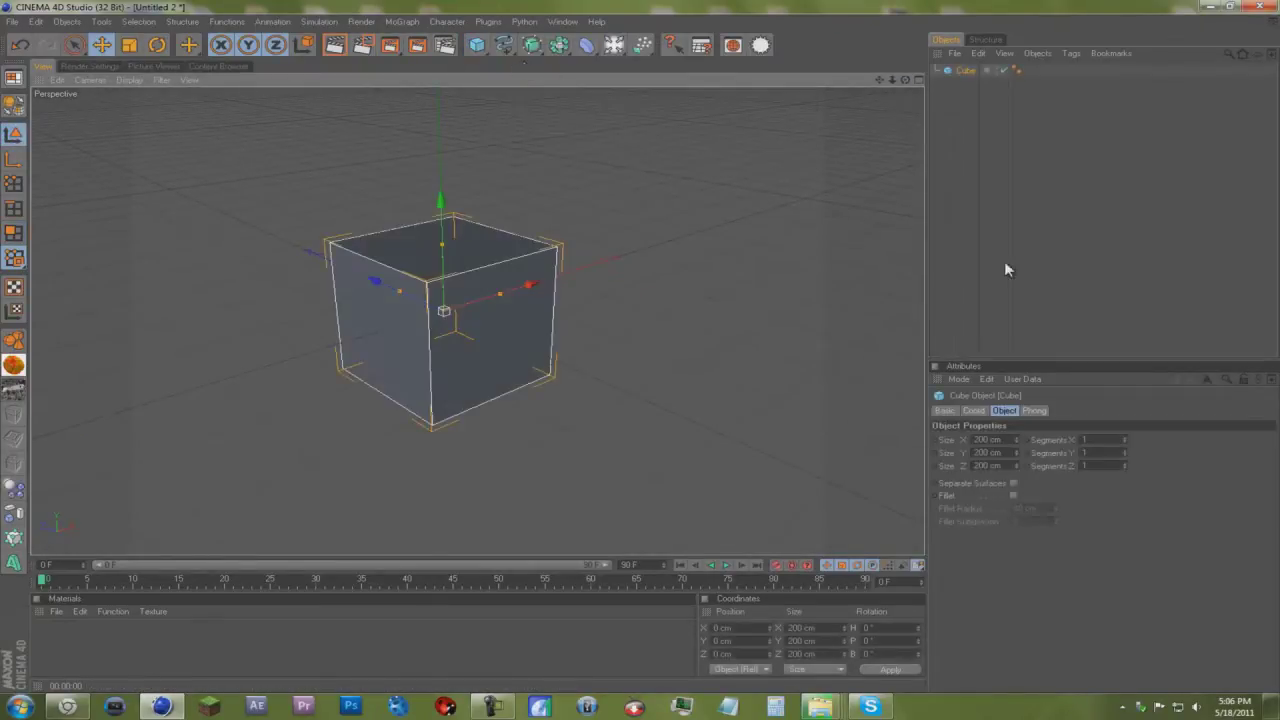
left_click(405, 22)
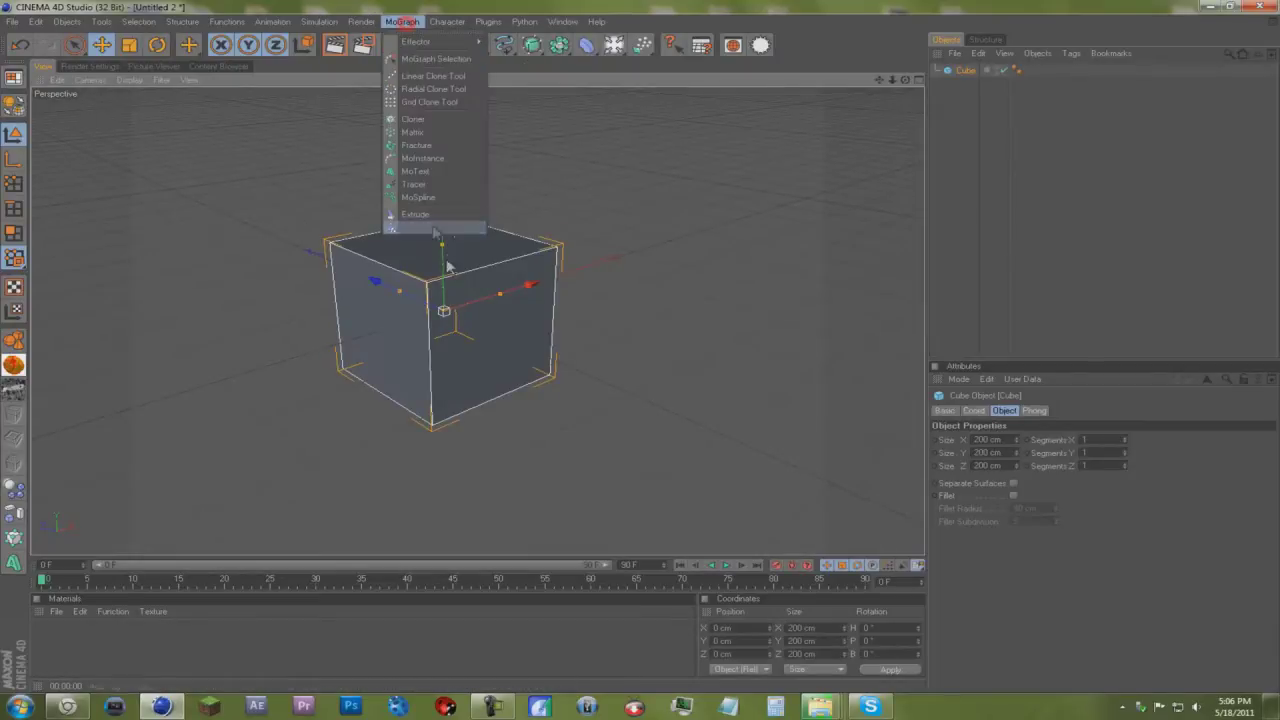
left_click(413, 120)
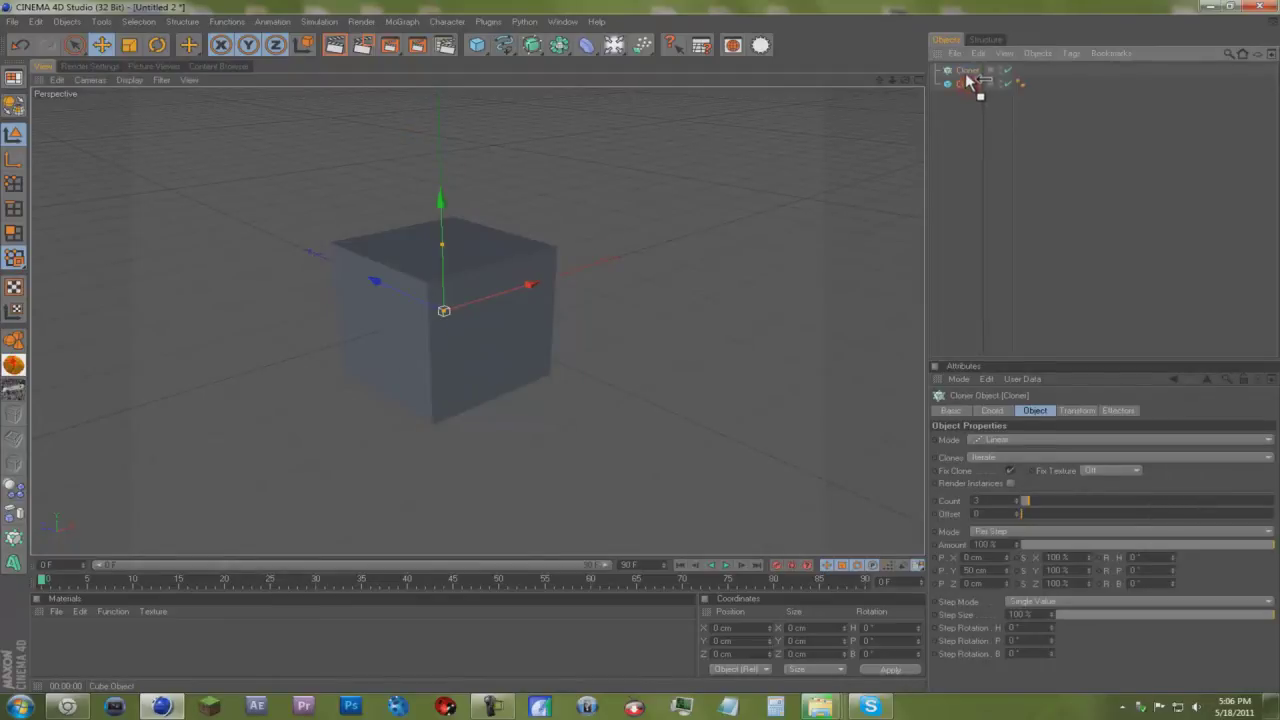
Parent the Cube under the Cloner, set Cloner mode to Grid Array, and reselect the Cube
left_click_drag(968, 78, 966, 76)
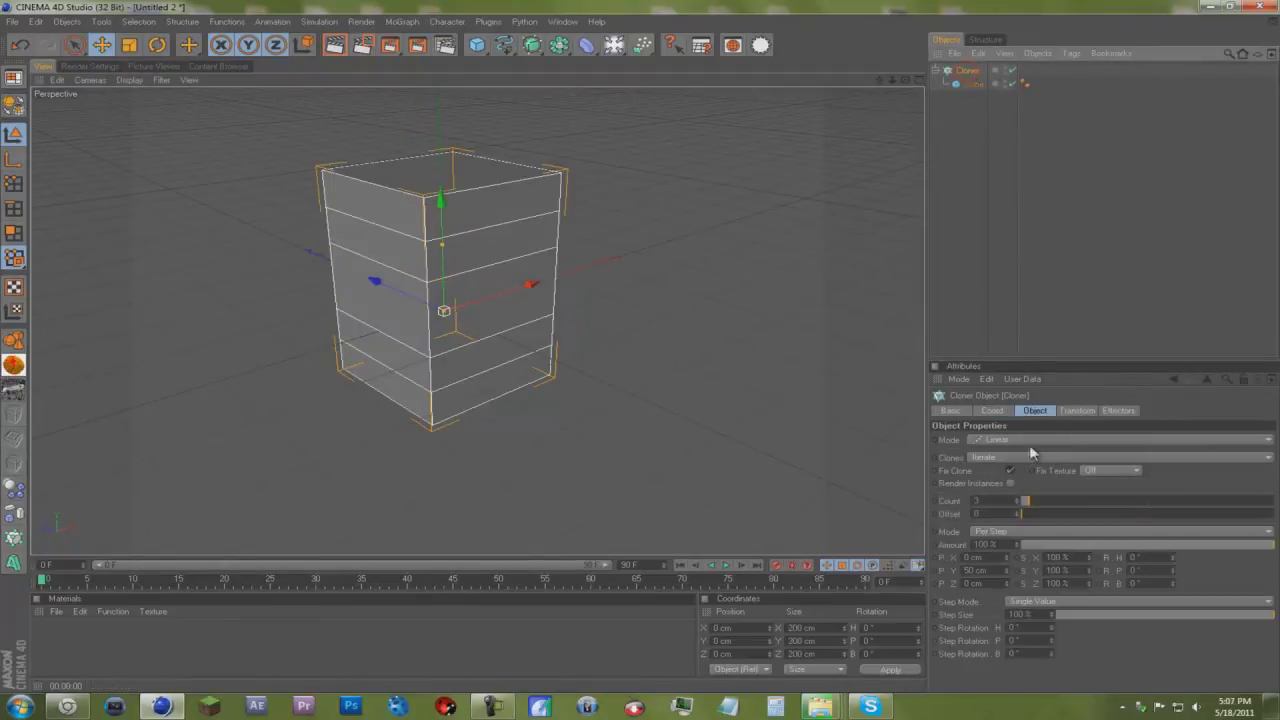
left_click(1020, 440)
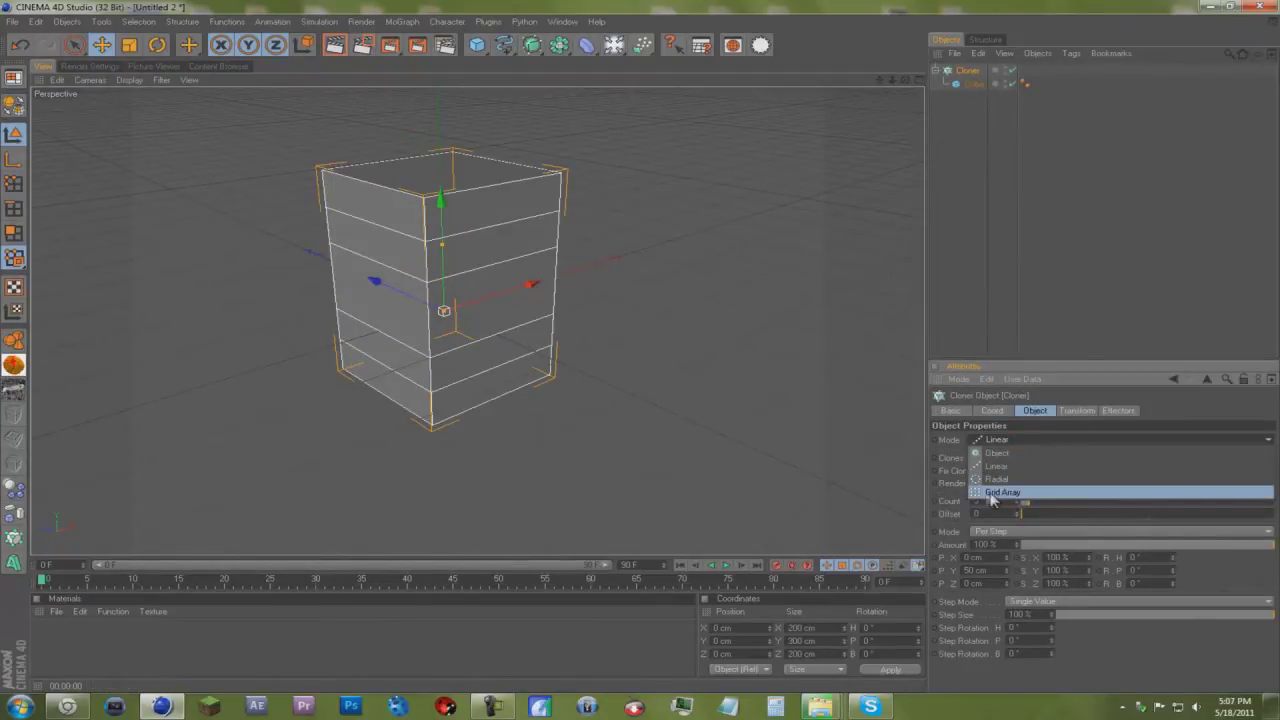
left_click(1012, 493)
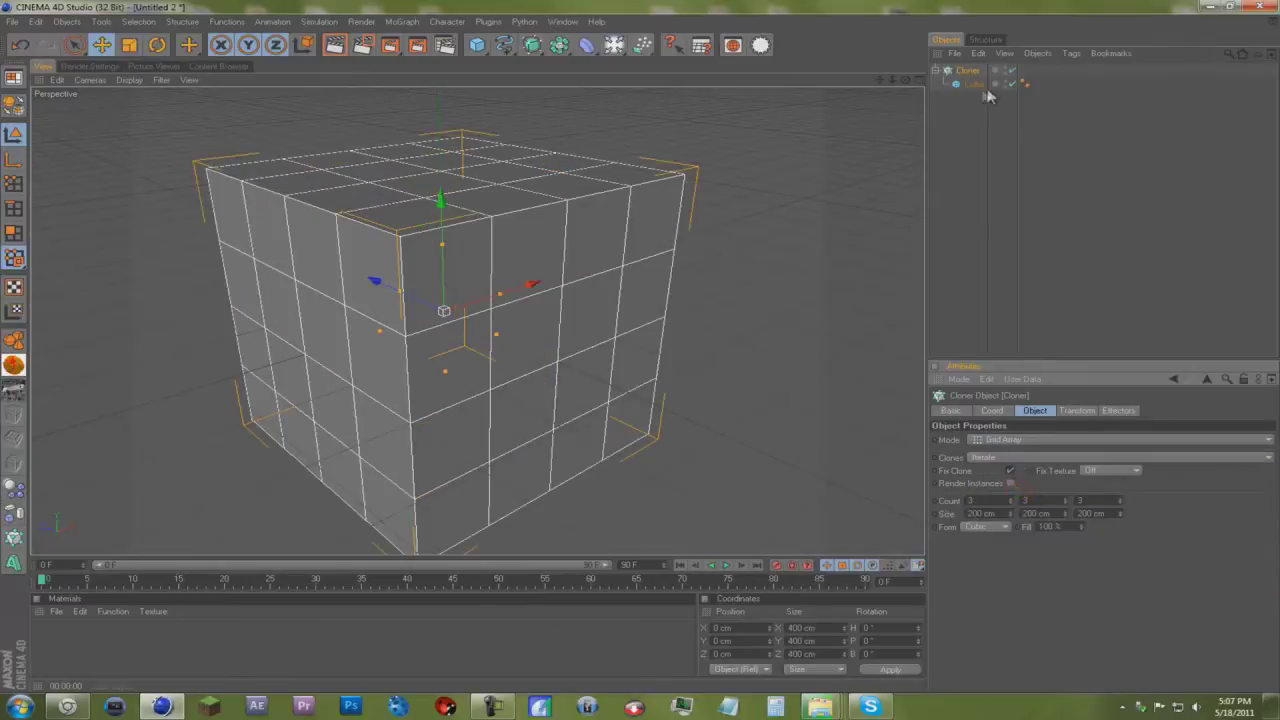
left_click(978, 86)
Enable Fillet on the Cube and set its size to 100 cm on X, Y and Z
left_click(1013, 496)
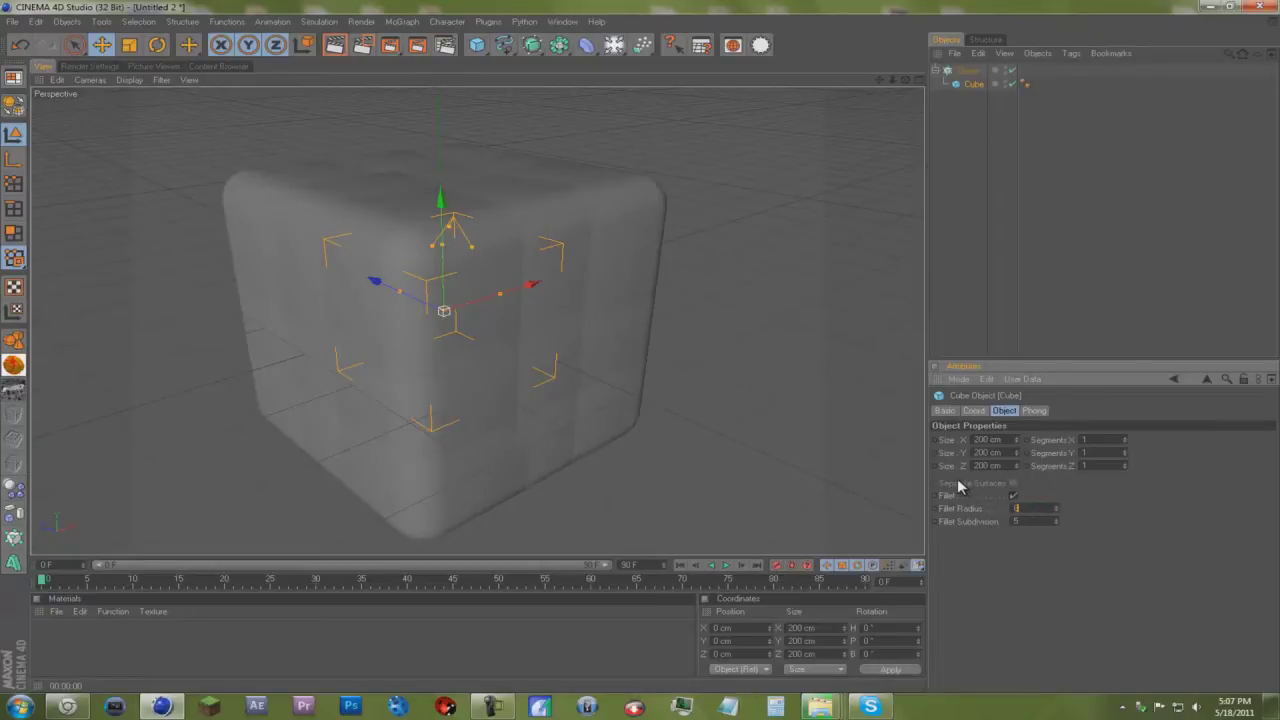
key("Return")
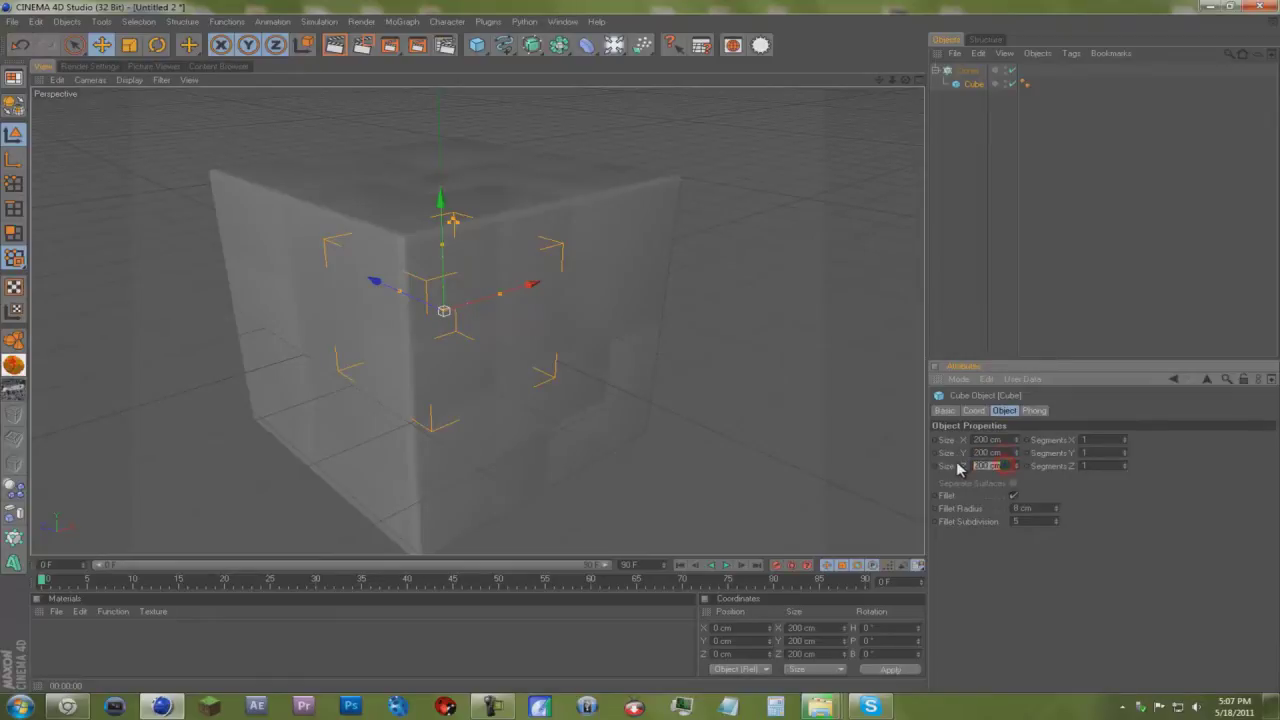
type("100")
left_click_drag(1014, 452, 1015, 455)
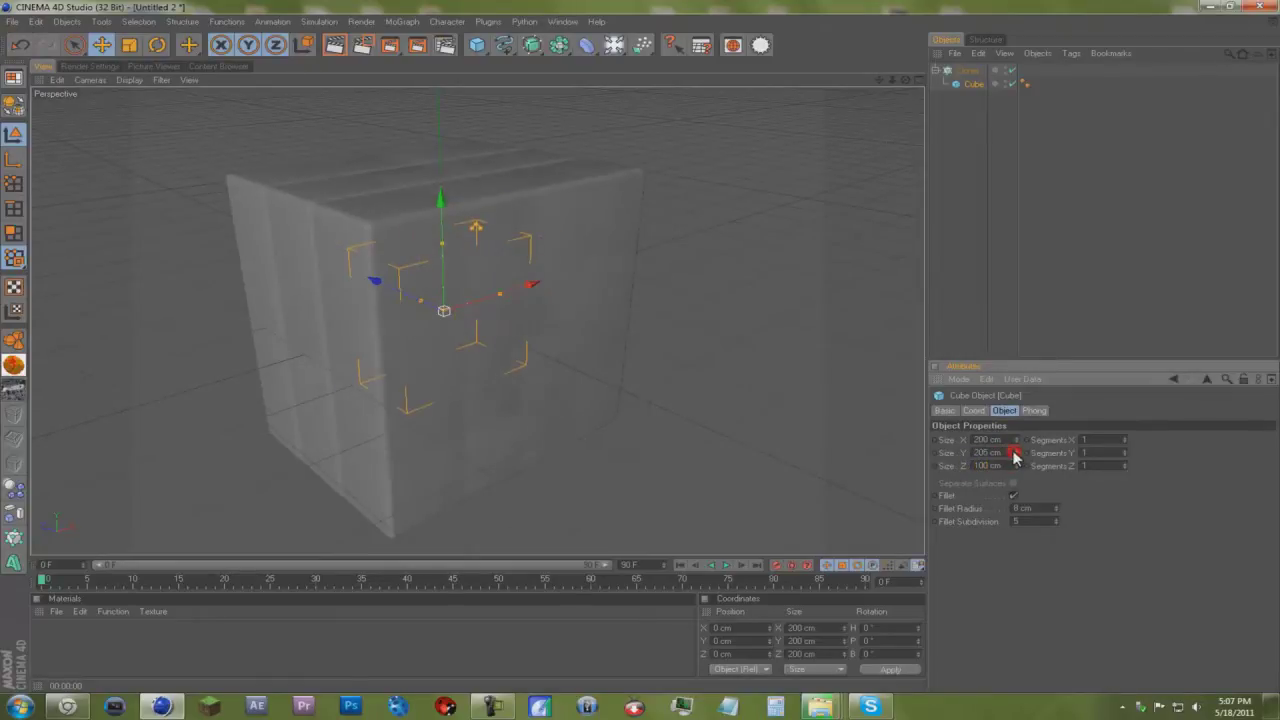
double_click(1000, 452)
type("100")
type("100")
key("Return")
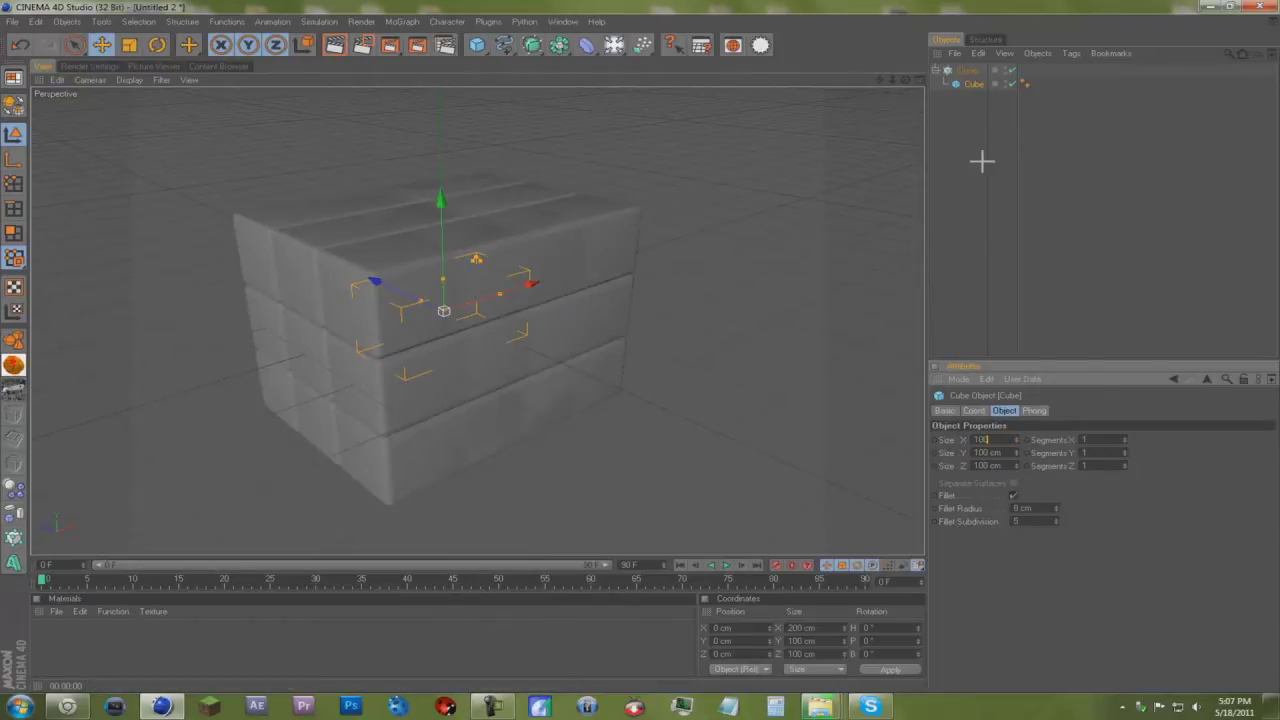
left_click(983, 162)
mouse_move(905, 79)
left_mouse_down()
mouse_move(643, 353)
mouse_move(766, 220)
left_mouse_up()
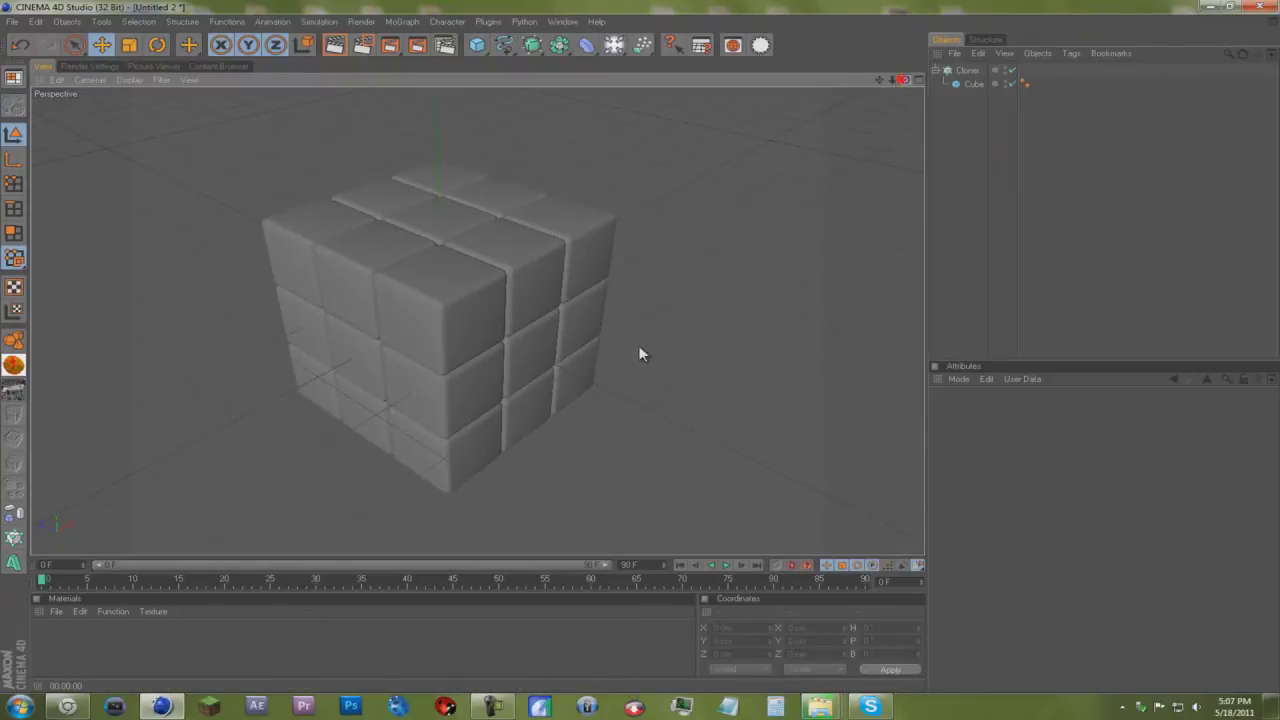
Make the Cloner editable and convert all its cubes to editable polygon objects
left_click(943, 71)
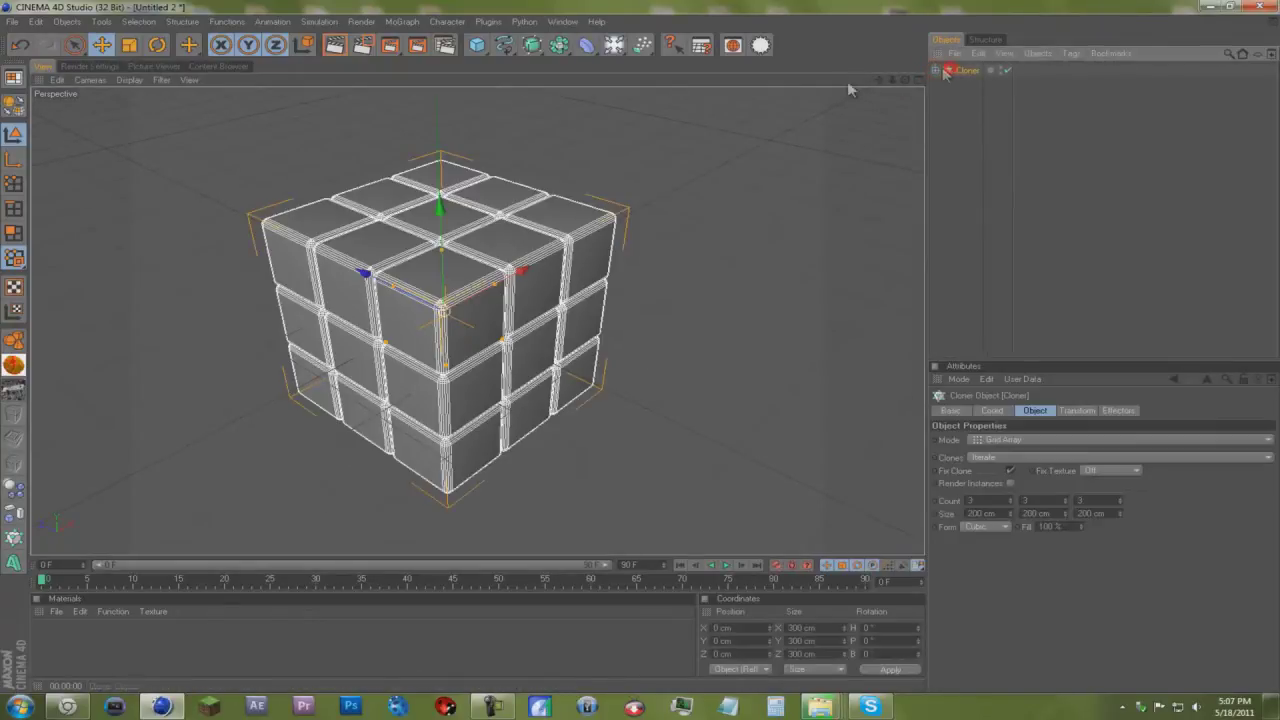
left_click(14, 104)
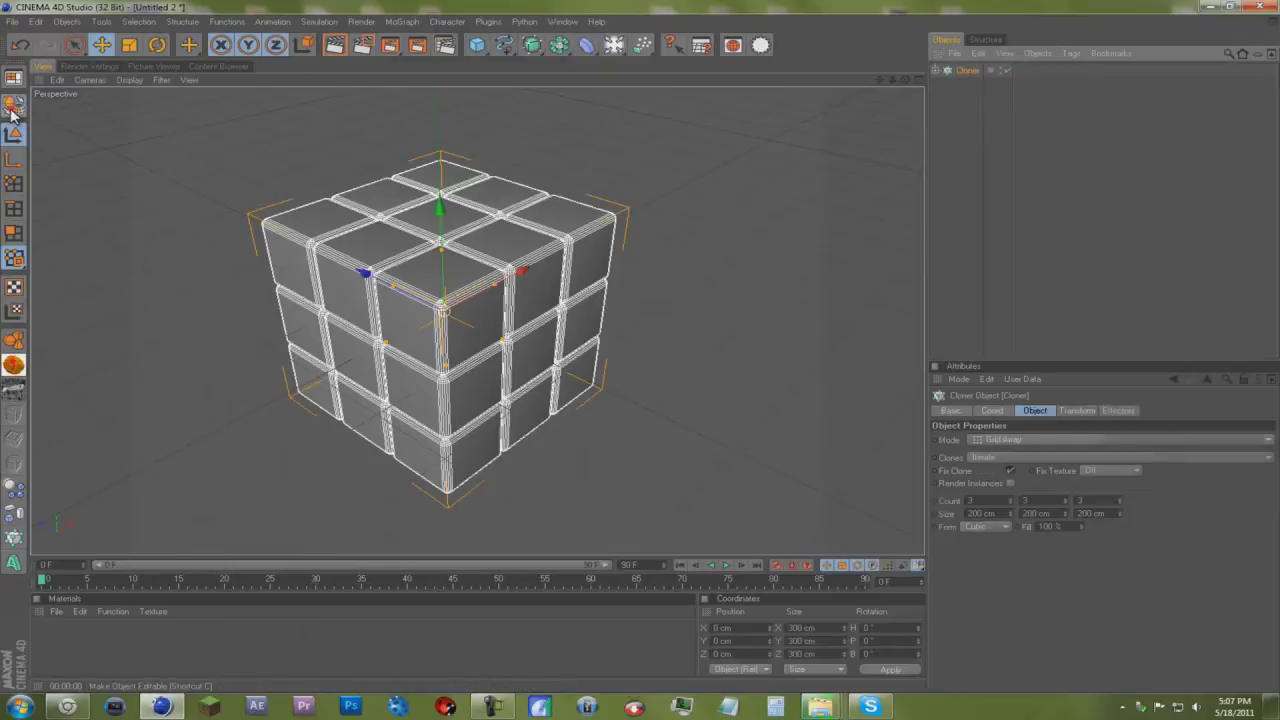
left_click(938, 70)
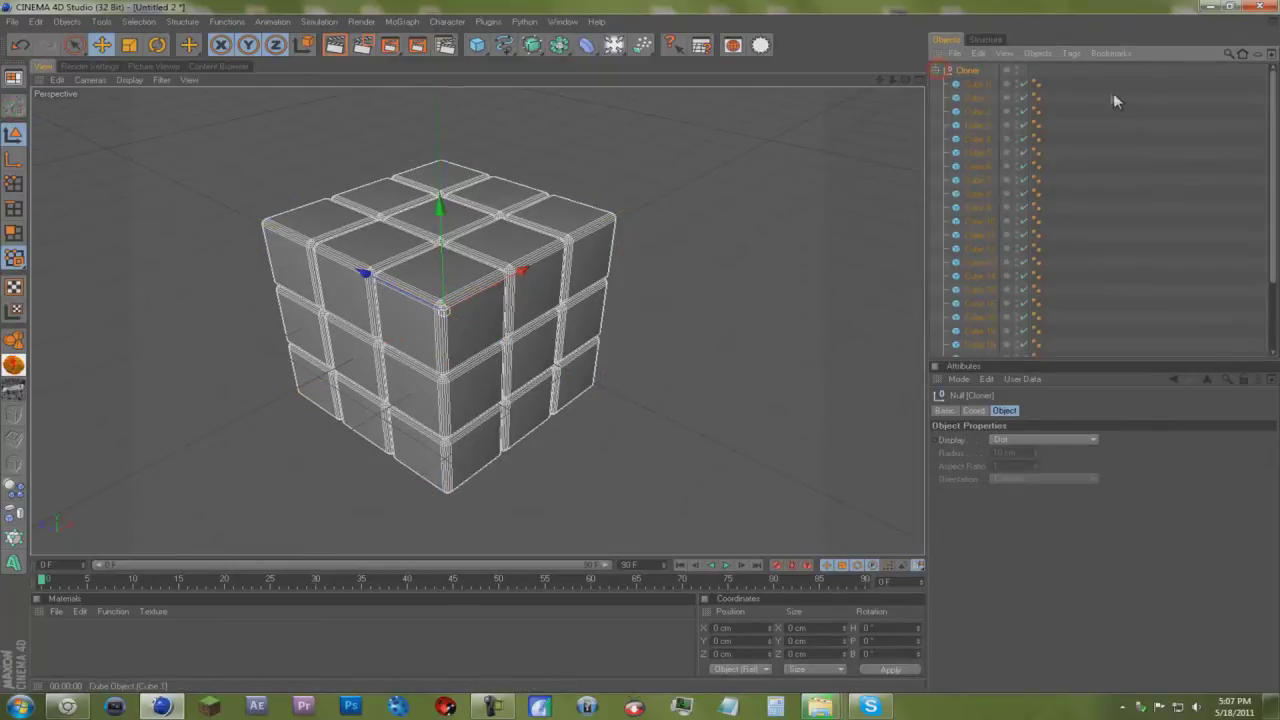
left_click_drag(1085, 83, 950, 533)
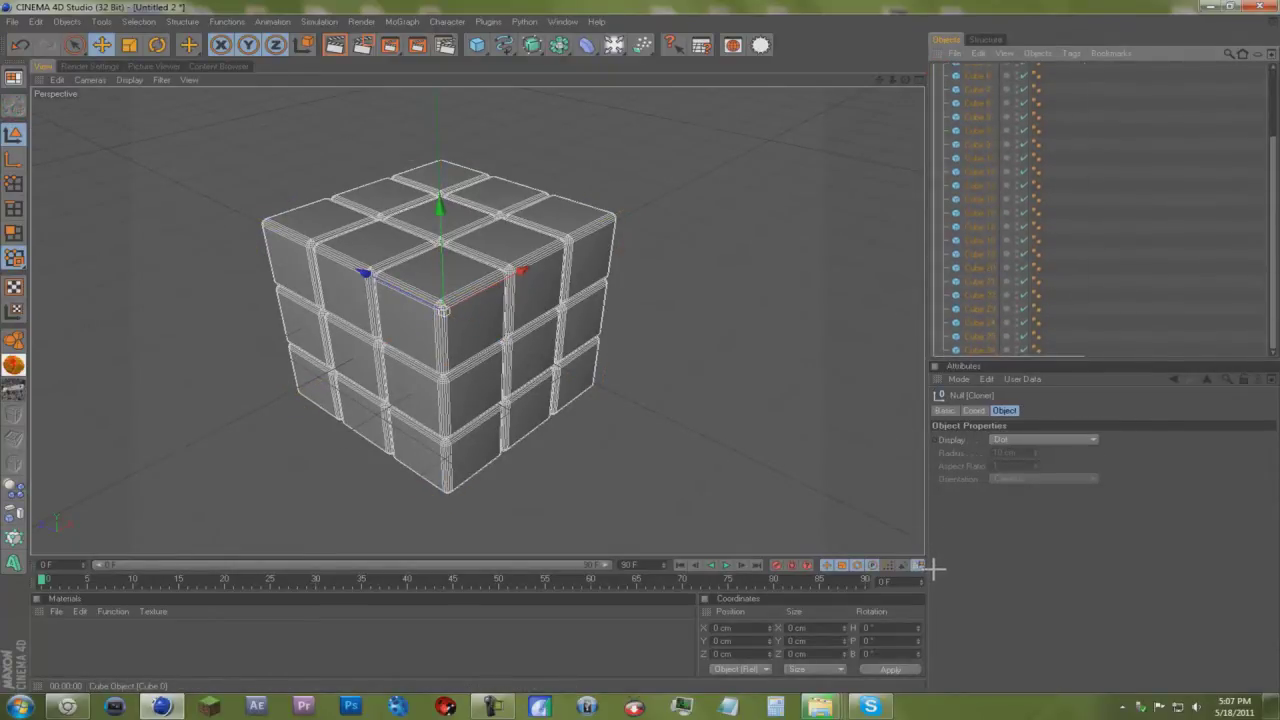
left_click(12, 105)
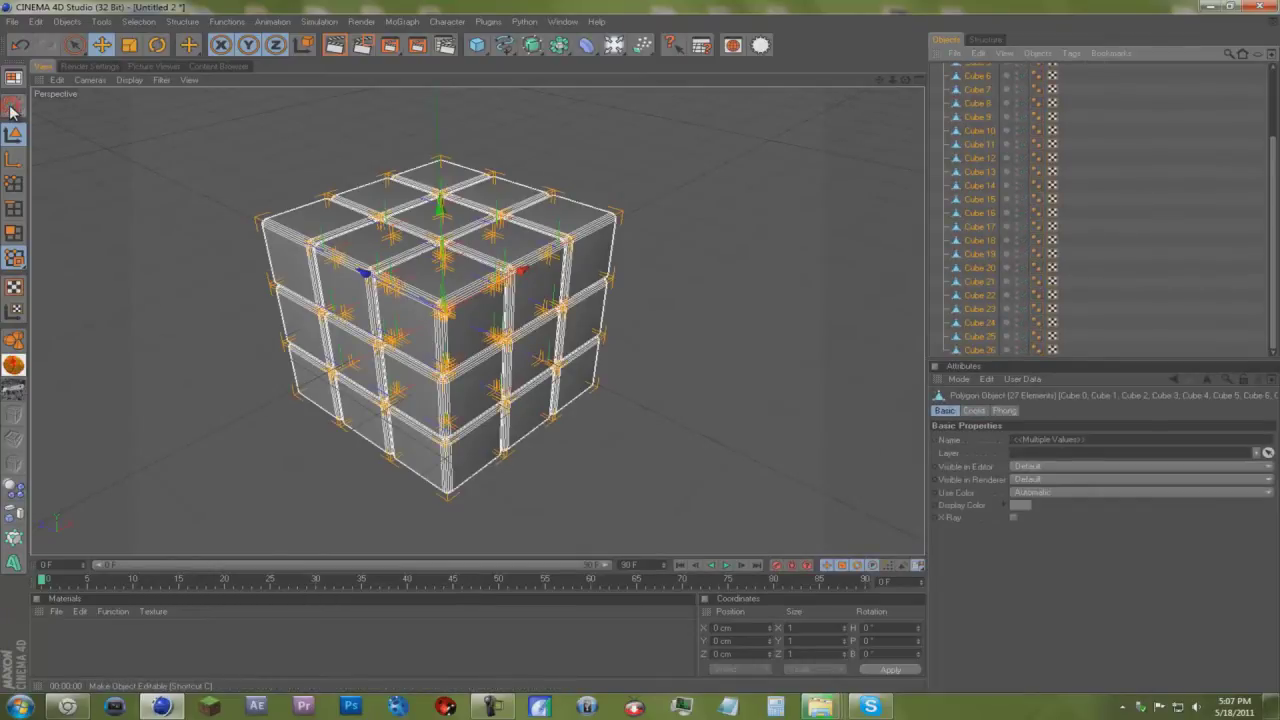
scroll(450, 320, "up", 2)
scroll(450, 320, "up", 2)
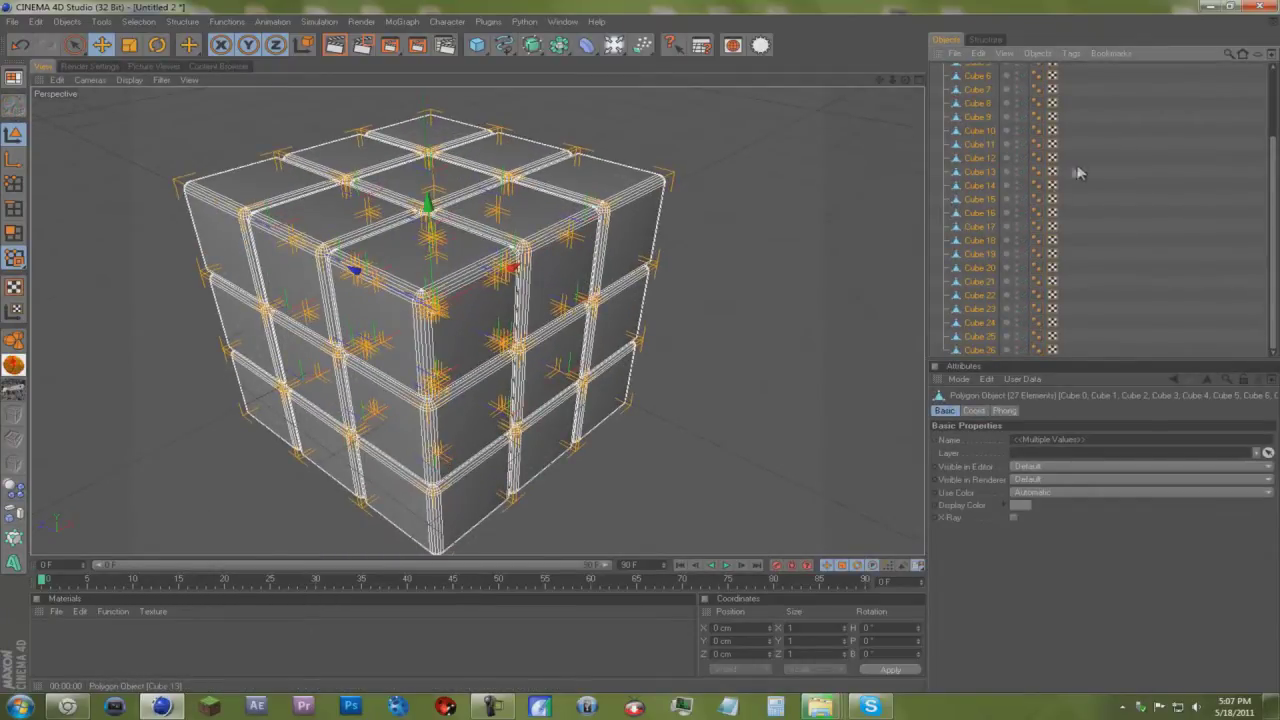
left_click(1272, 138)
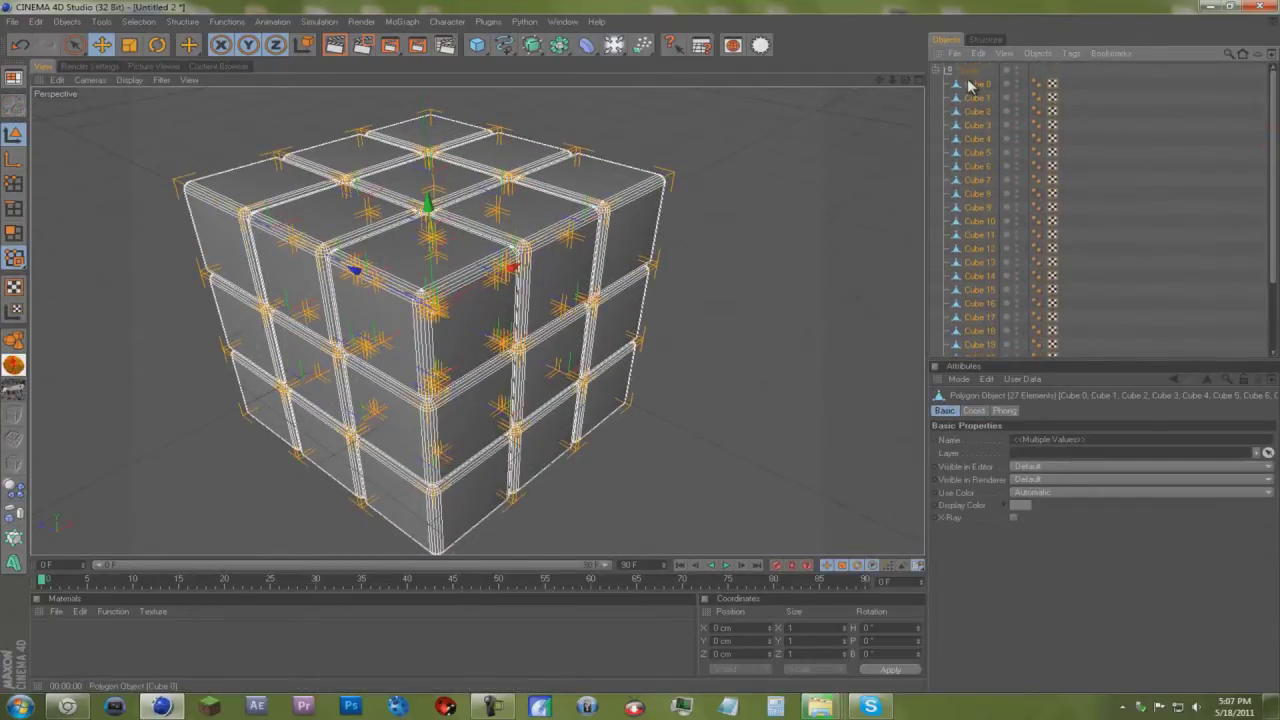
Move the cubes out of the Cloner group and delete the empty Cloner
left_click_drag(975, 87, 972, 70)
scroll(985, 275, "down", 3)
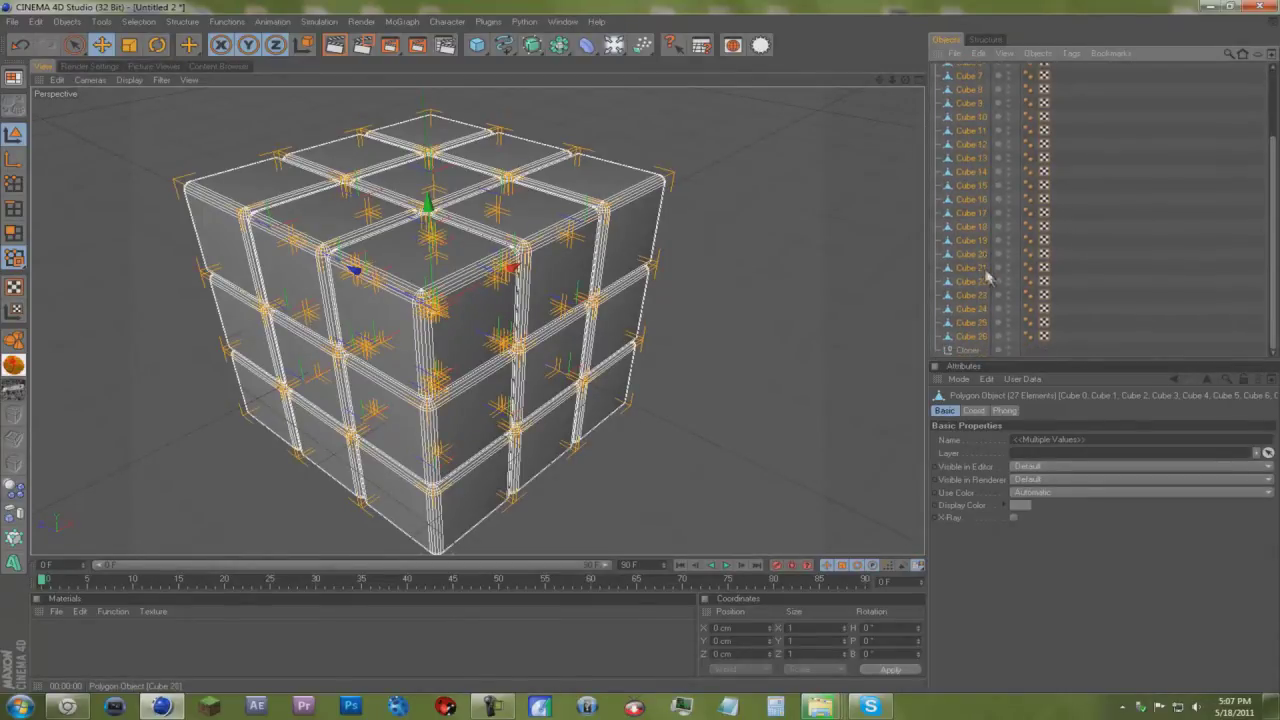
left_click(965, 350)
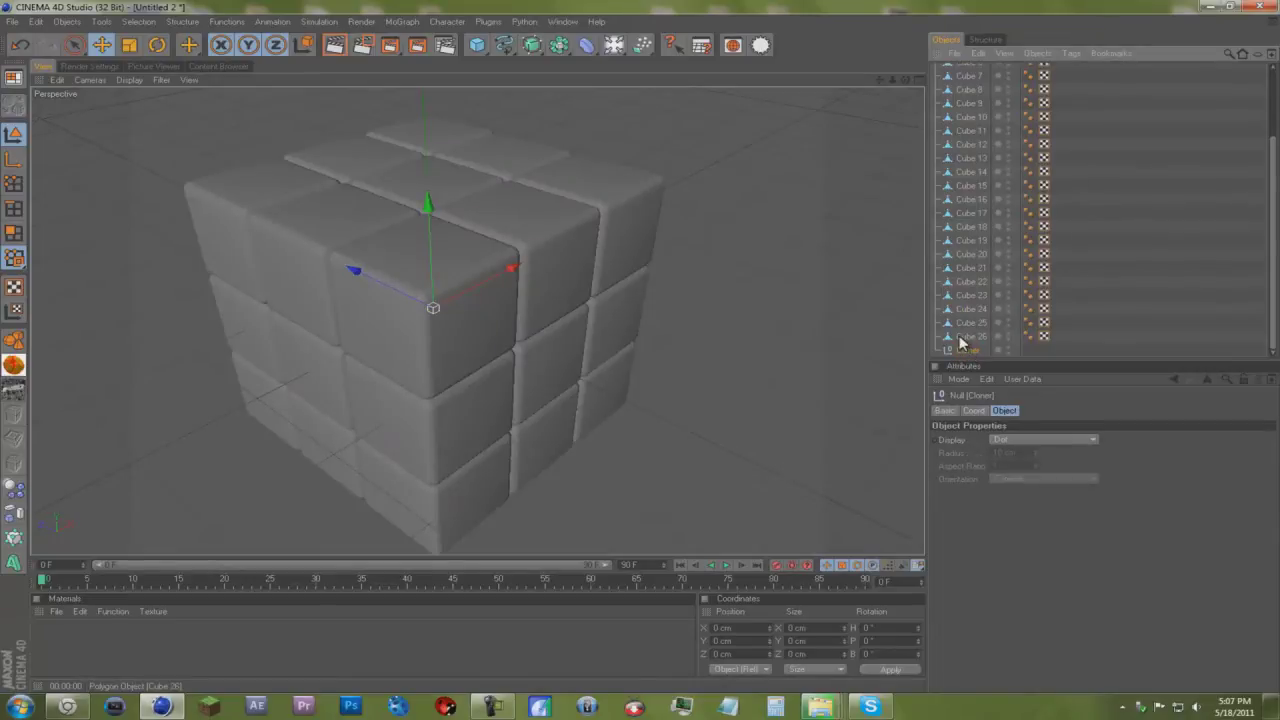
key("Delete")
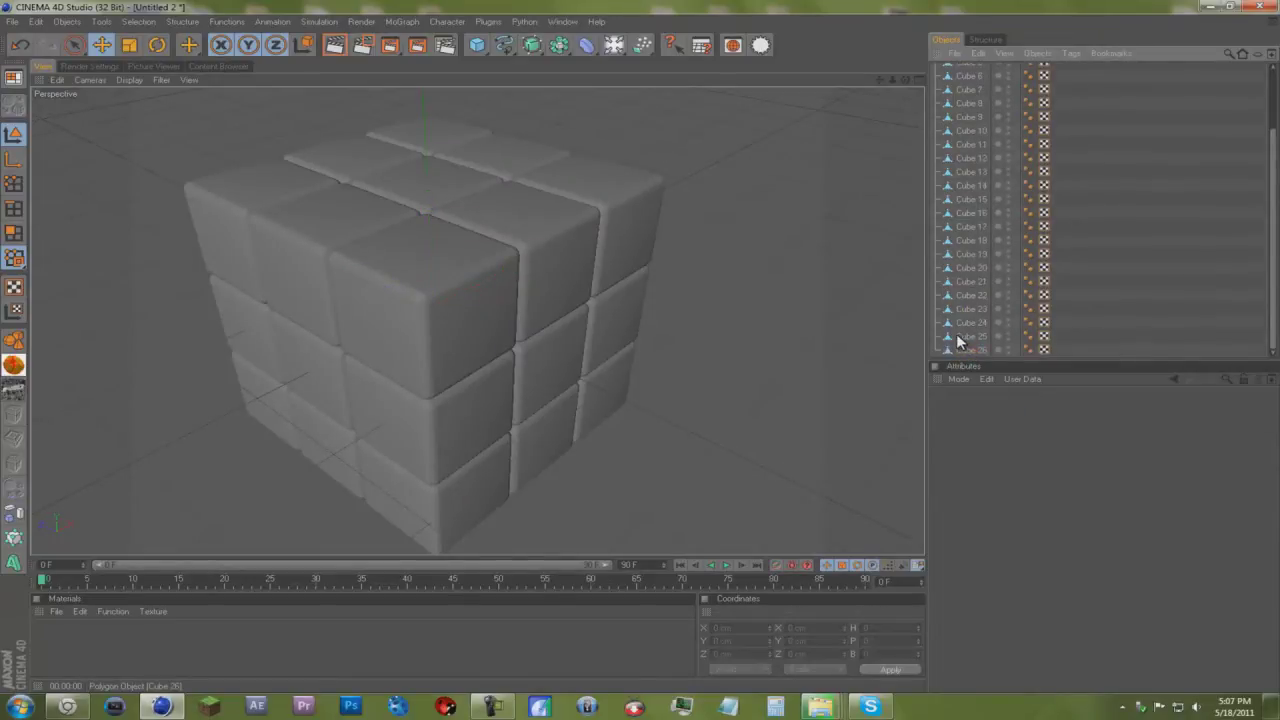
scroll(1113, 133, "up", 3)
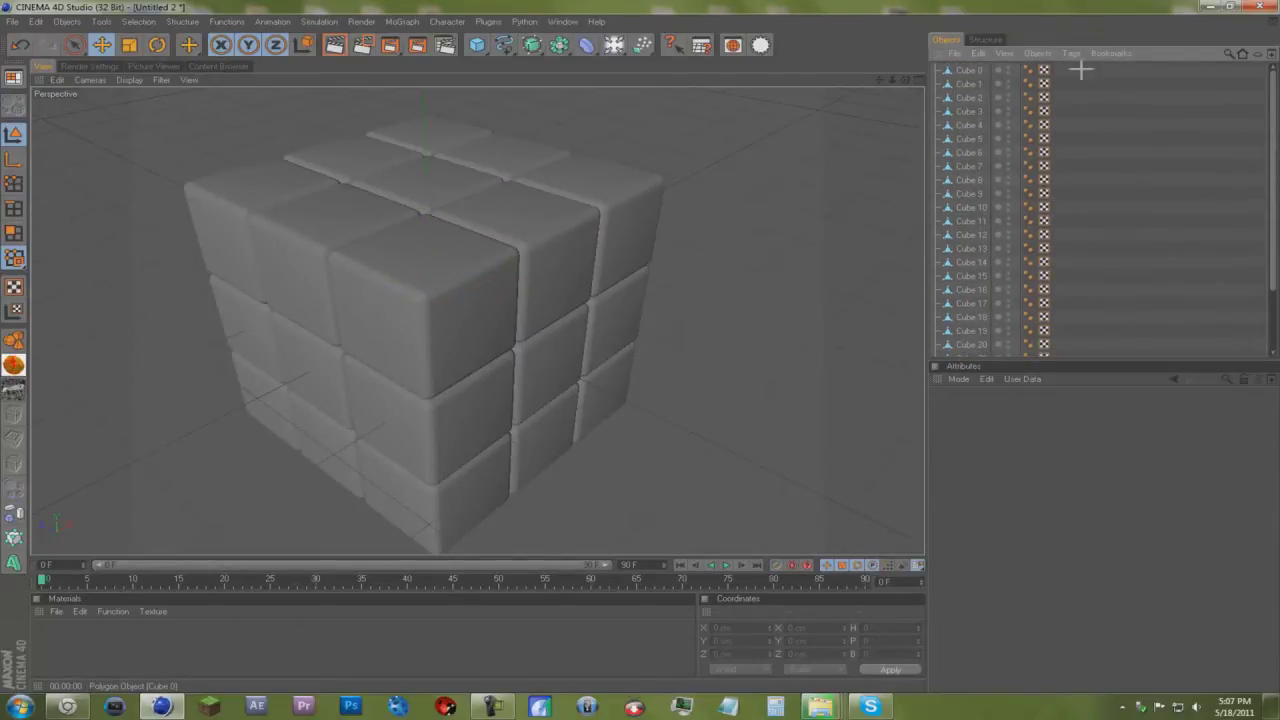
Select all 27 cubes and Connect them into one polygon object, then zoom out
left_click_drag(1081, 70, 957, 514)
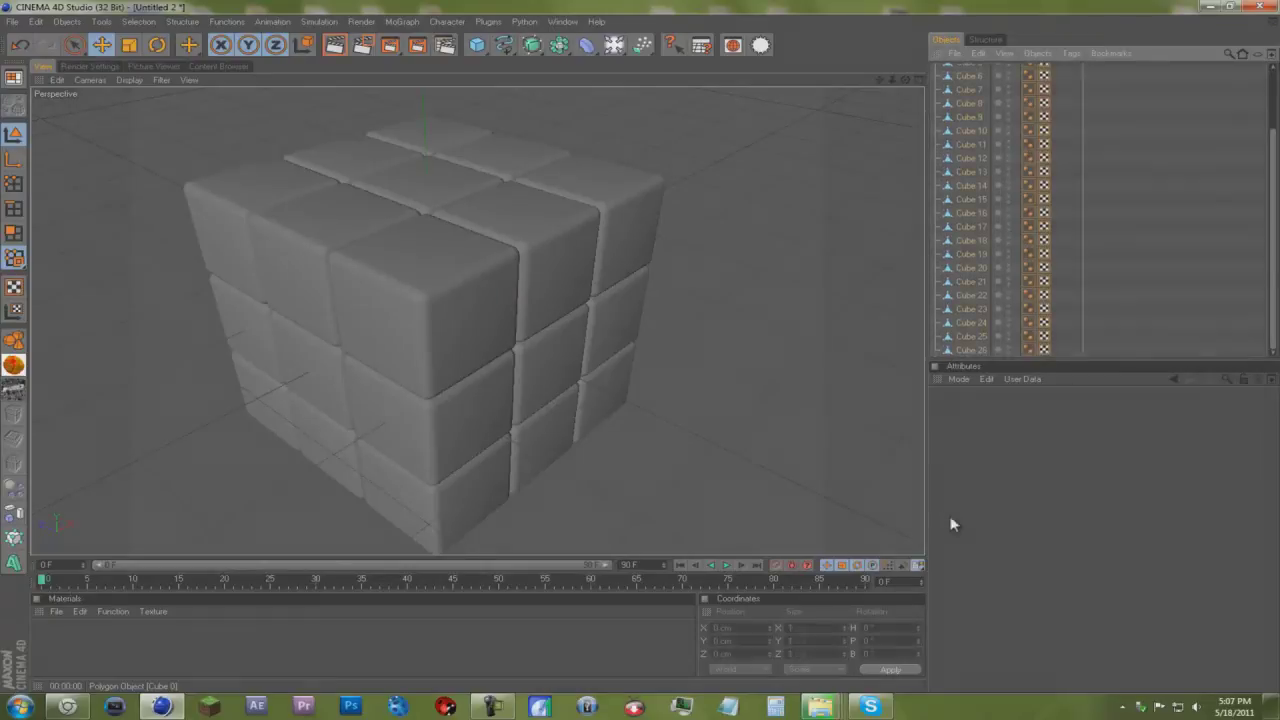
right_click(979, 264)
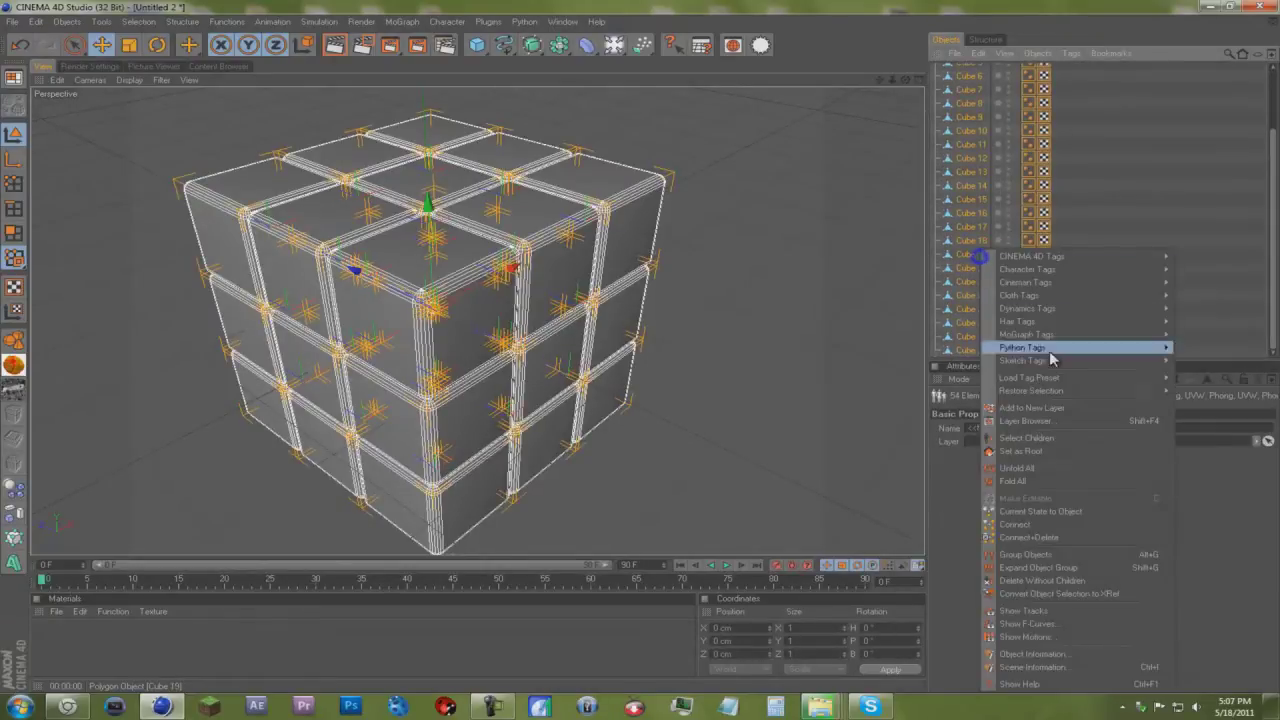
left_click(1016, 526)
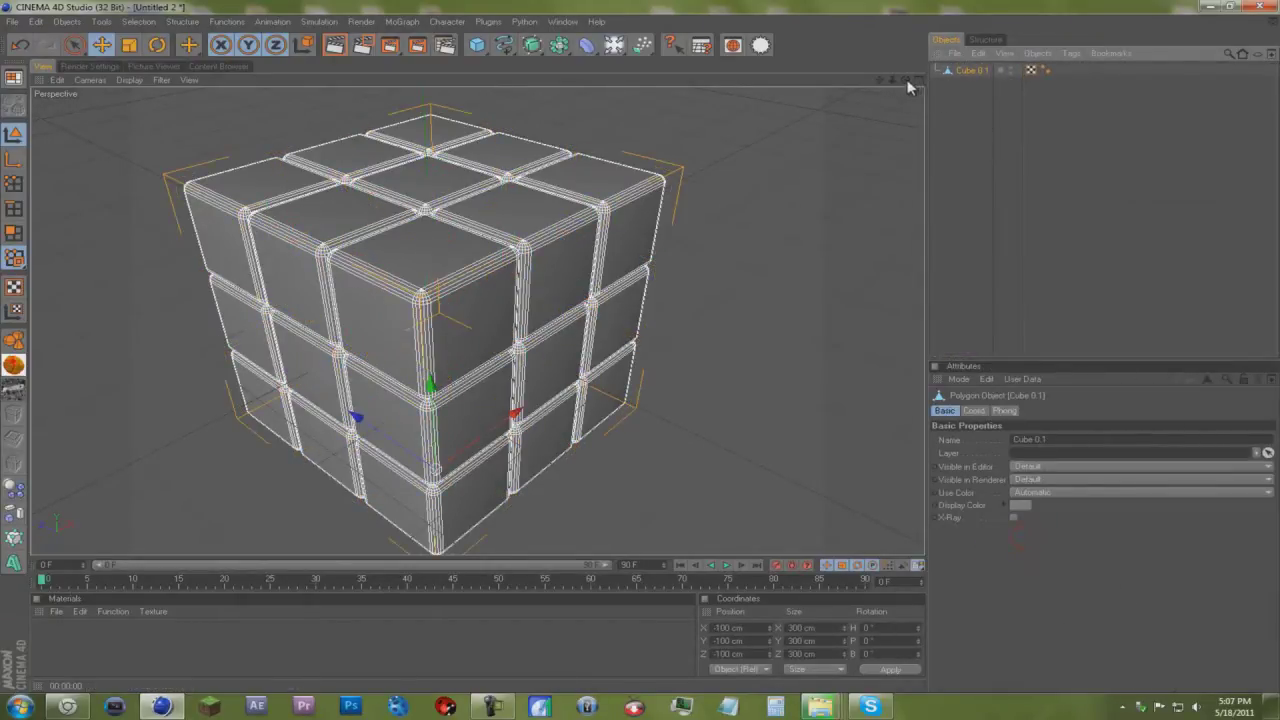
scroll(908, 90, "down", 3)
left_click_drag(623, 363, 670, 300, "alt")
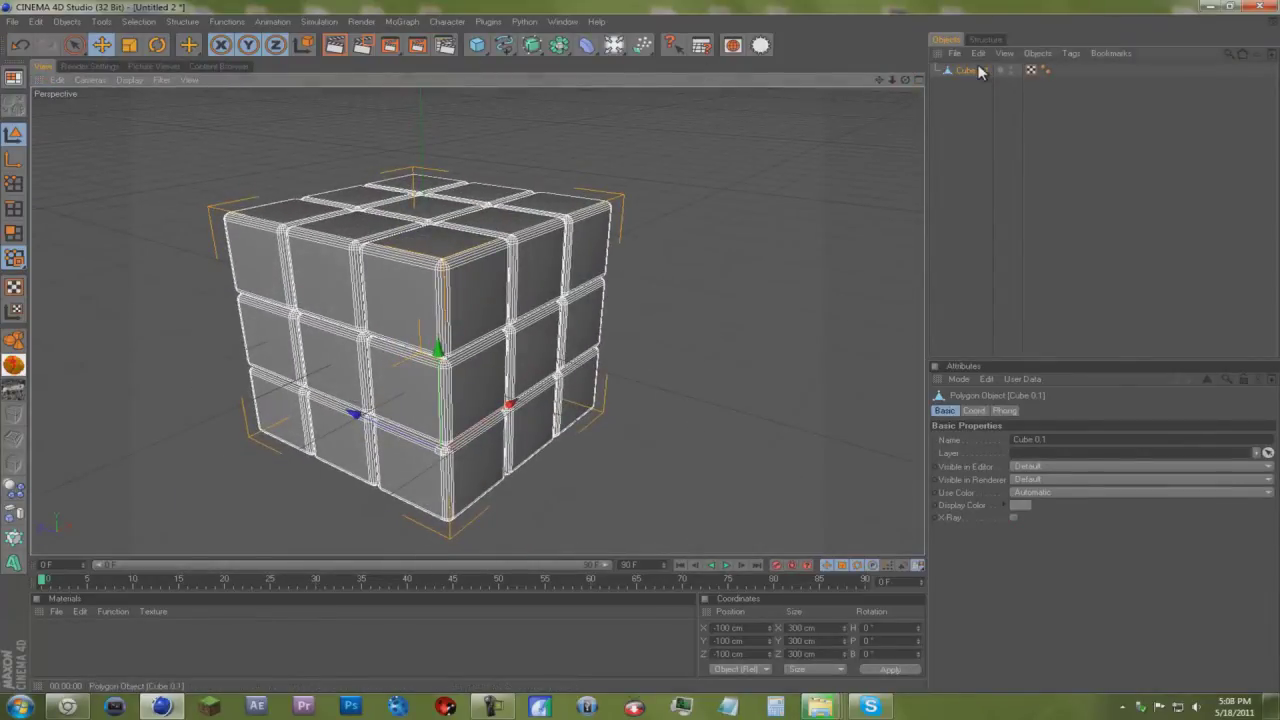
Create a white material Mat and duplicate it into five more copies
double_click(68, 637)
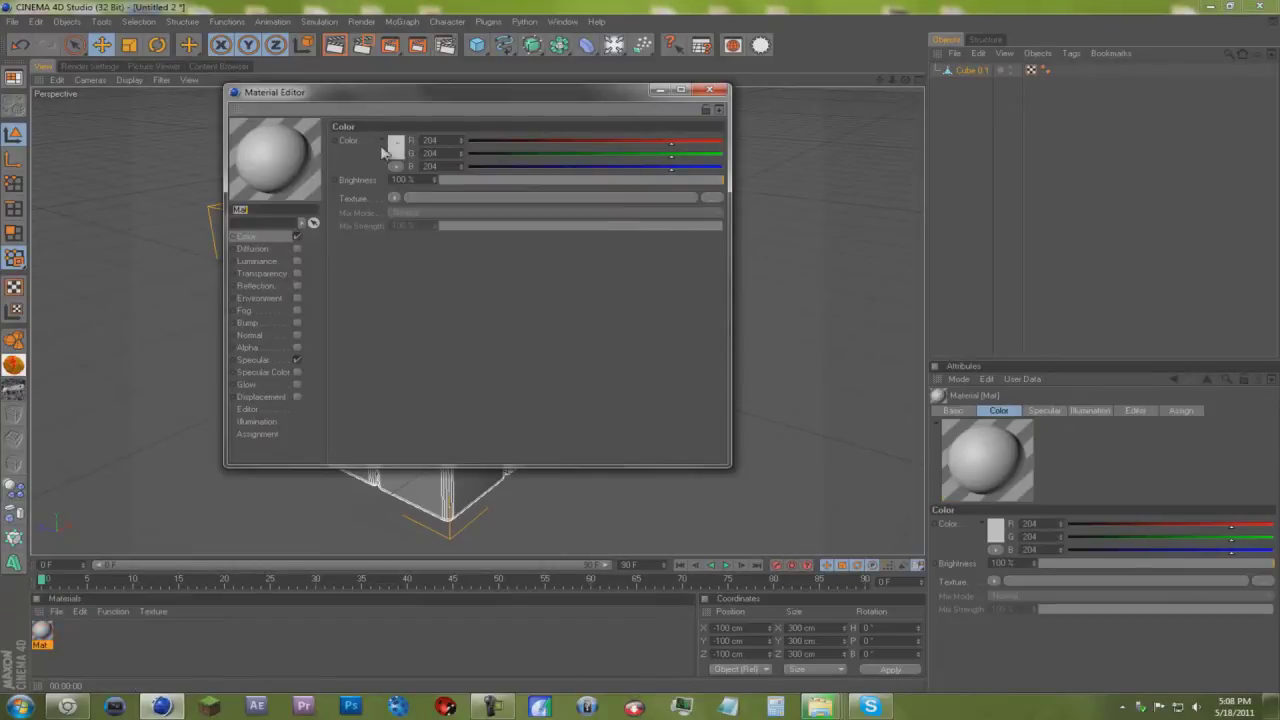
left_click(397, 146)
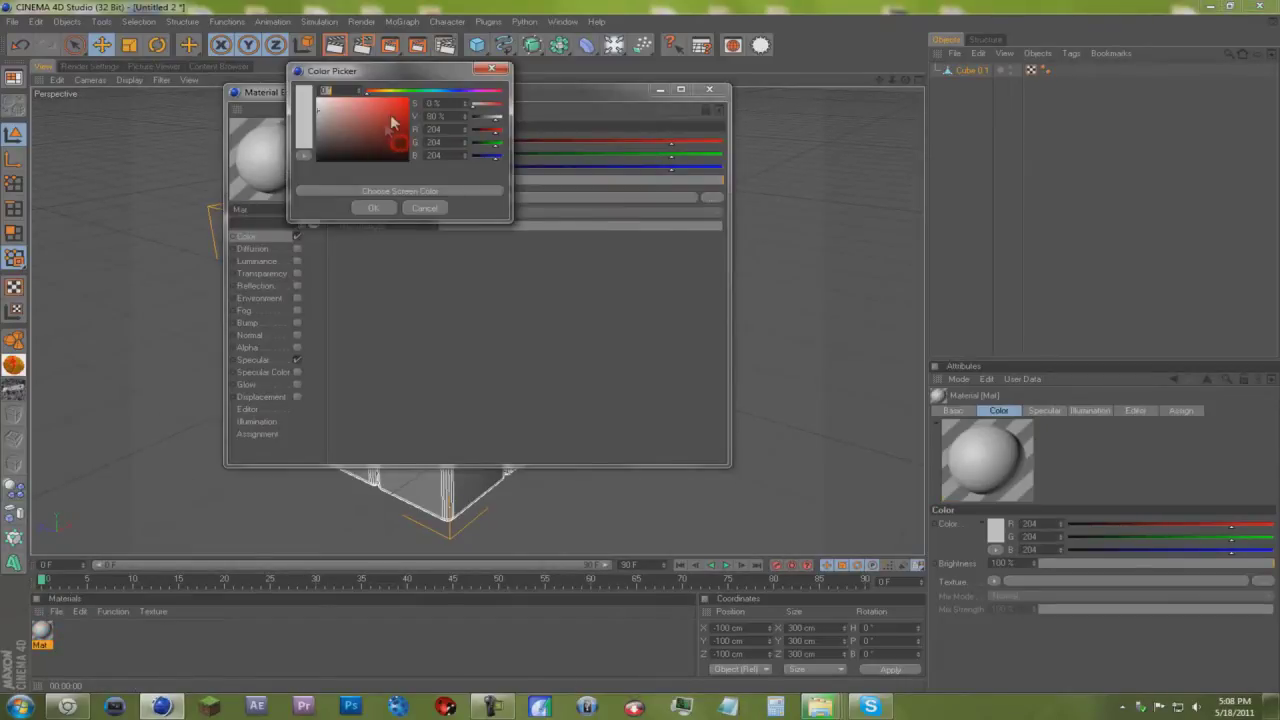
left_click(375, 208)
left_click(712, 92)
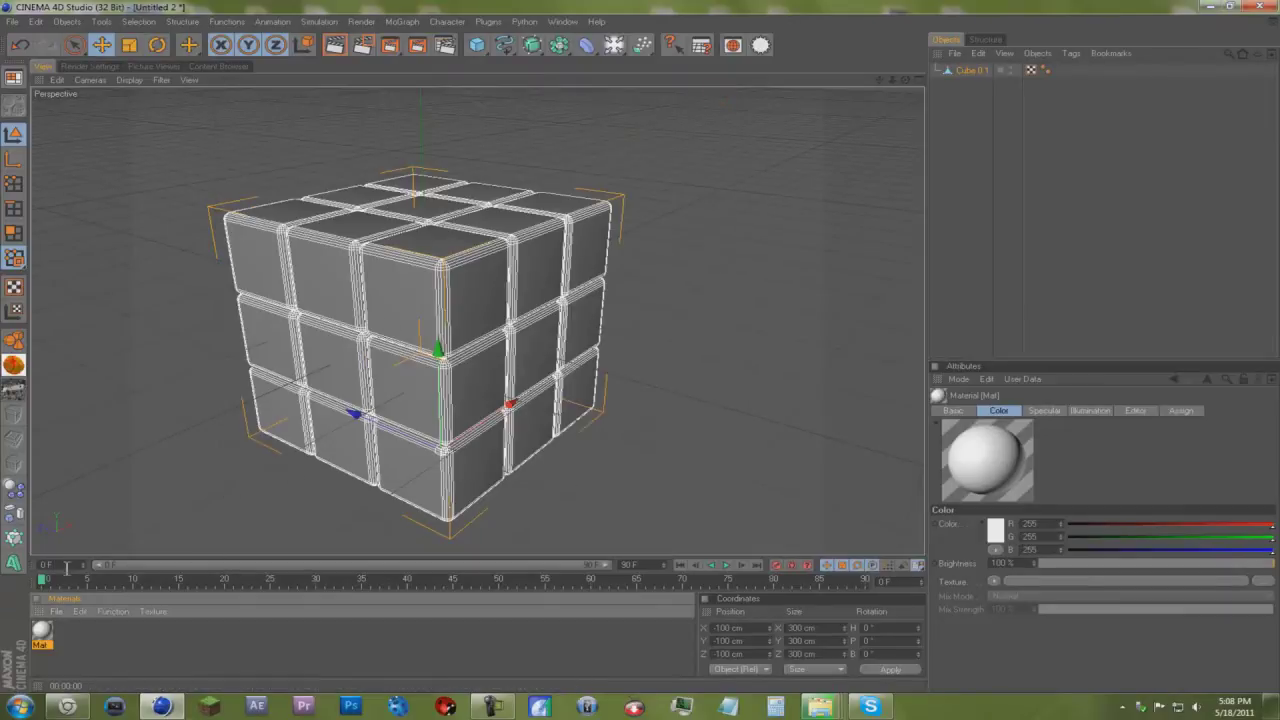
mouse_move(65, 627)
left_mouse_down("ctrl")
mouse_move(145, 640)
mouse_move(148, 652)
left_mouse_up("ctrl")
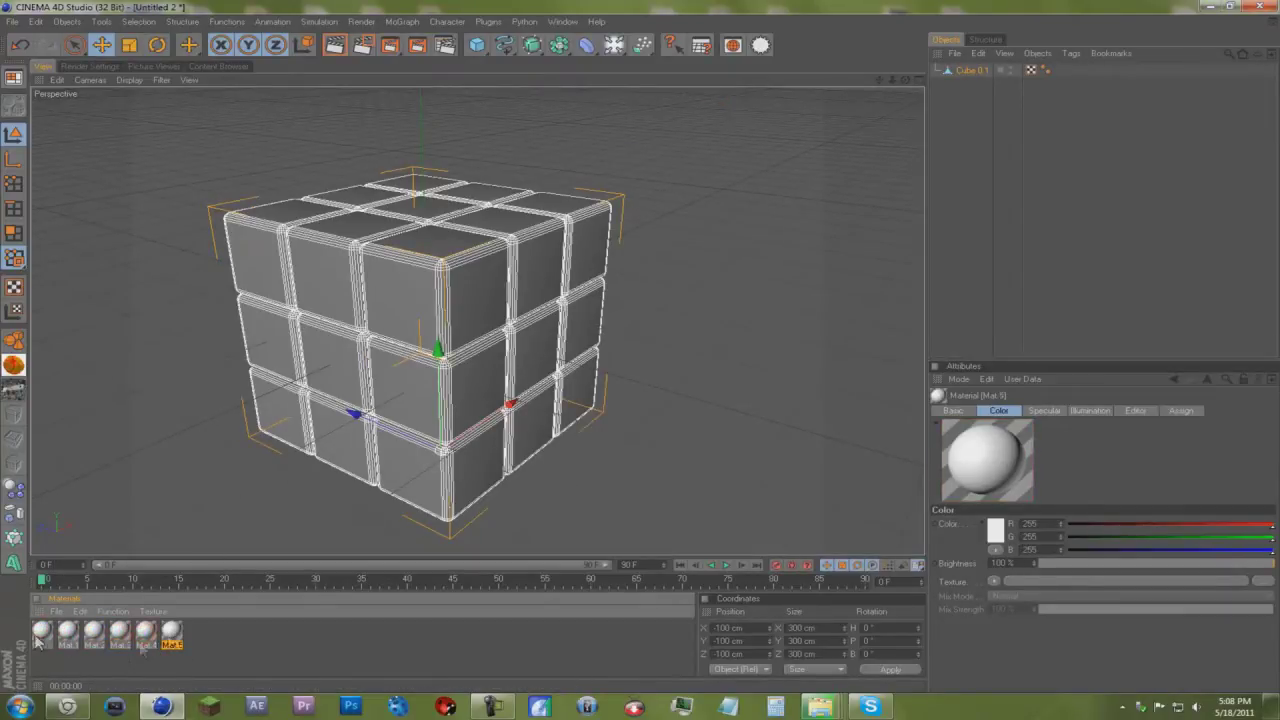
Color material Mat.1 red
double_click(68, 632)
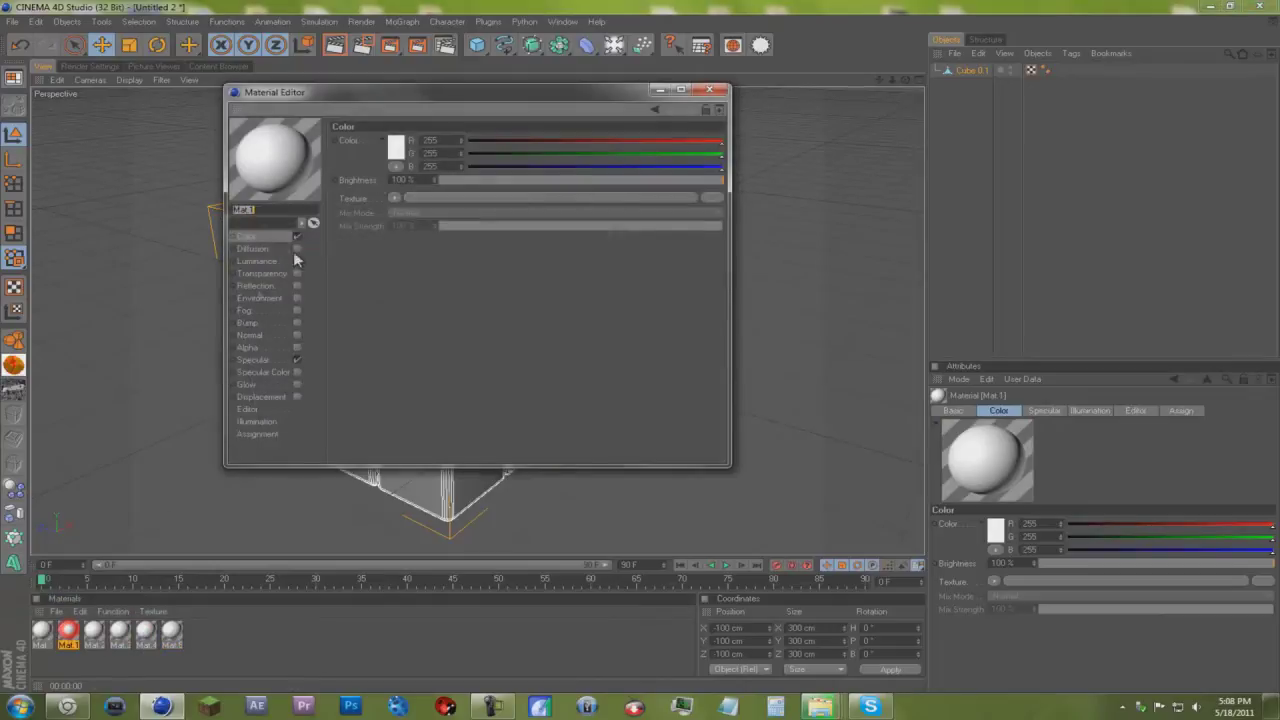
left_click(397, 147)
left_click(368, 207)
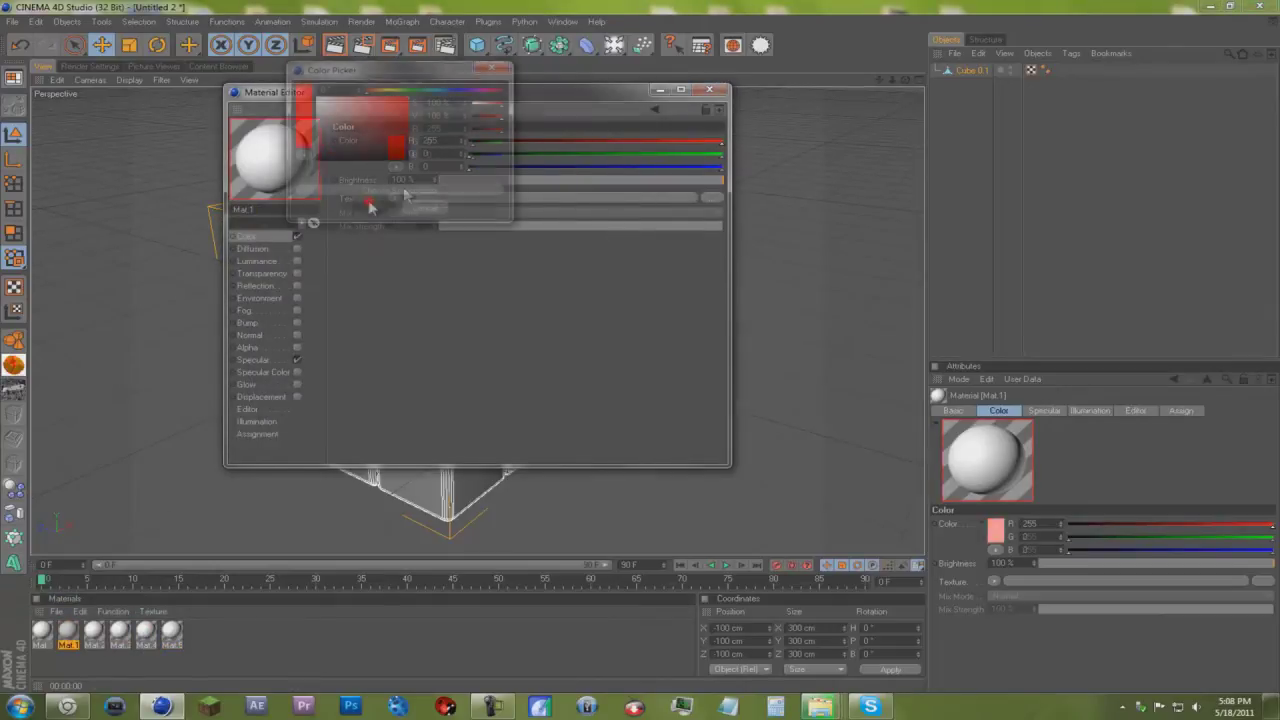
left_click(709, 89)
Color material Mat.2 pure blue
double_click(93, 630)
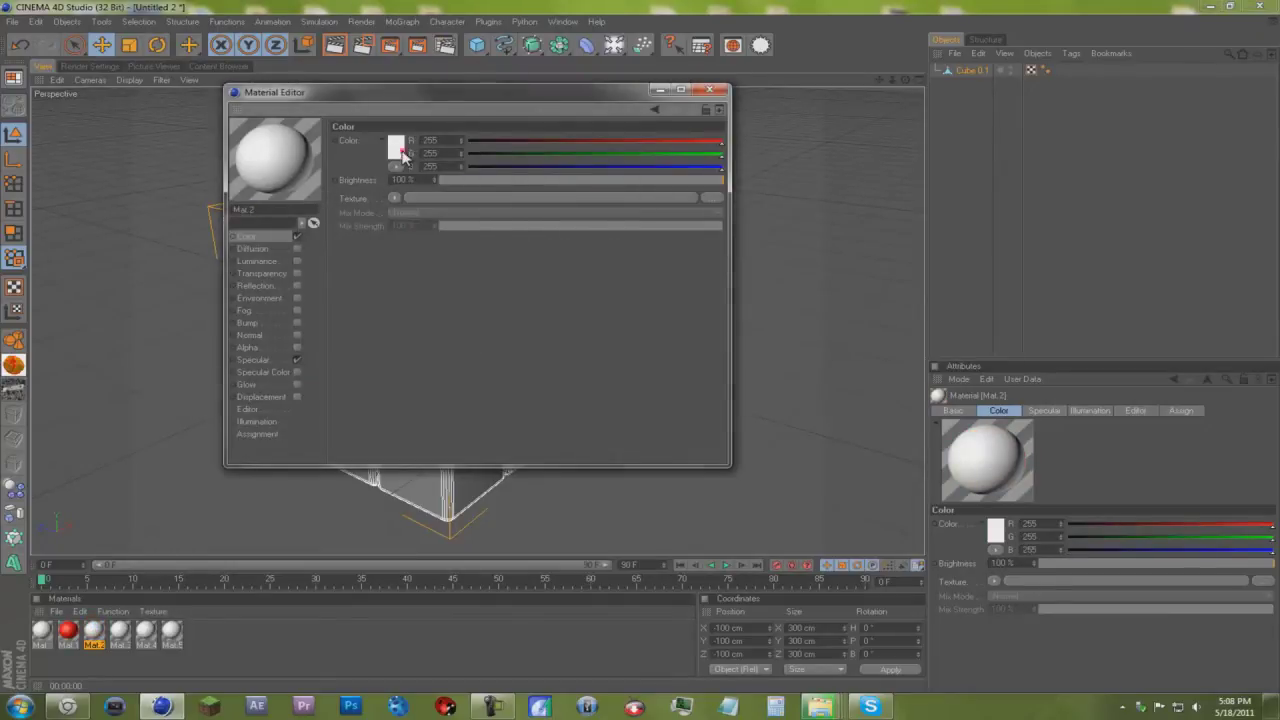
left_click(402, 150)
left_click(393, 178)
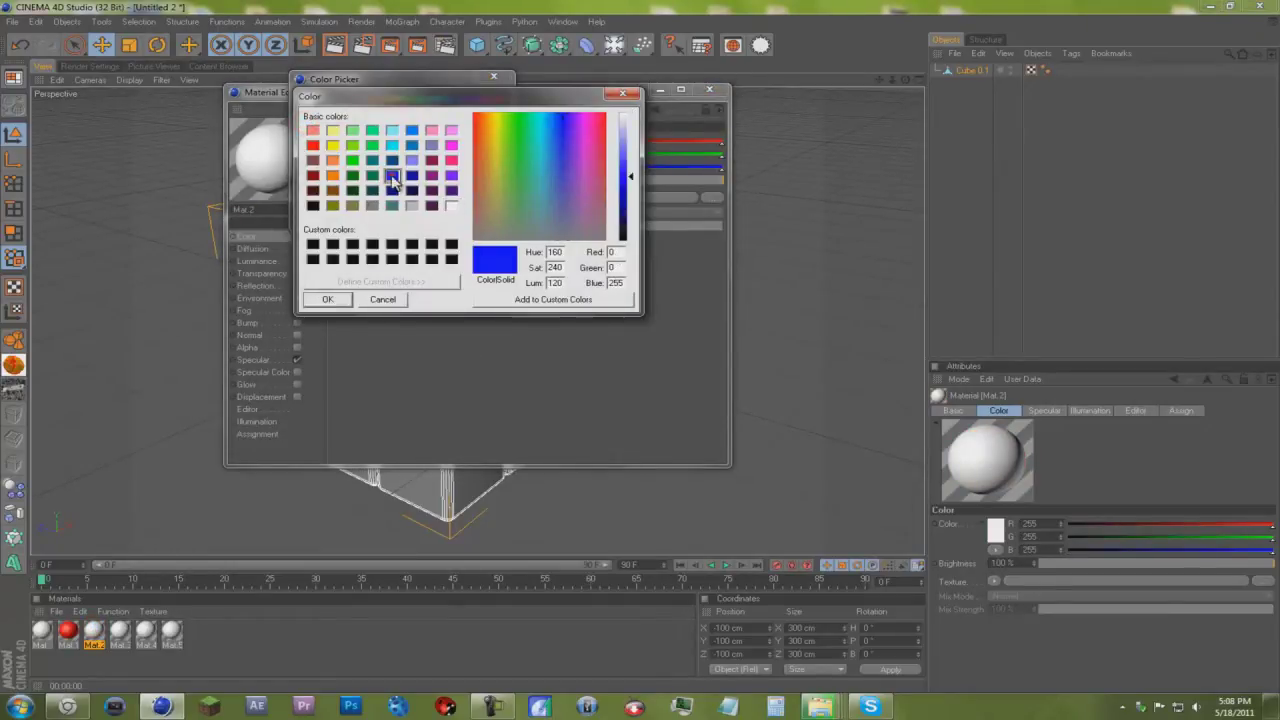
left_click(330, 302)
left_click(368, 212)
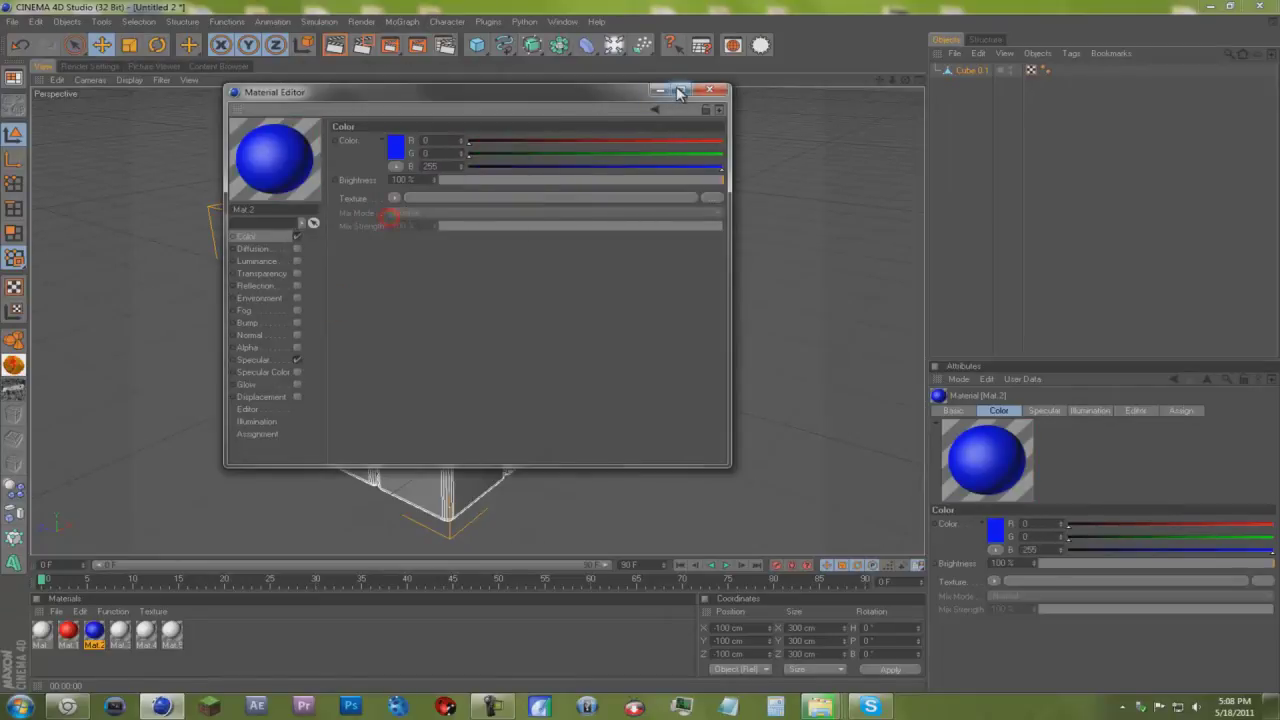
left_click(697, 92)
Color material Mat.3 yellow
double_click(119, 630)
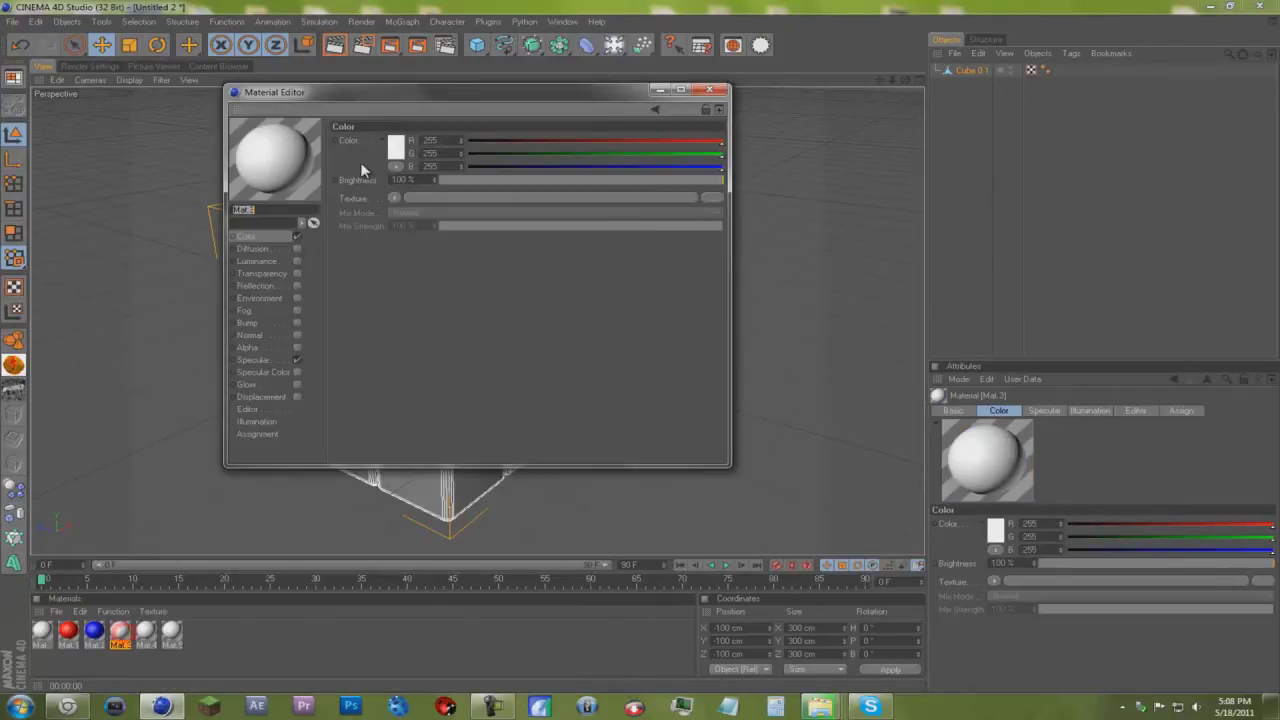
left_click(395, 147)
left_click(379, 93)
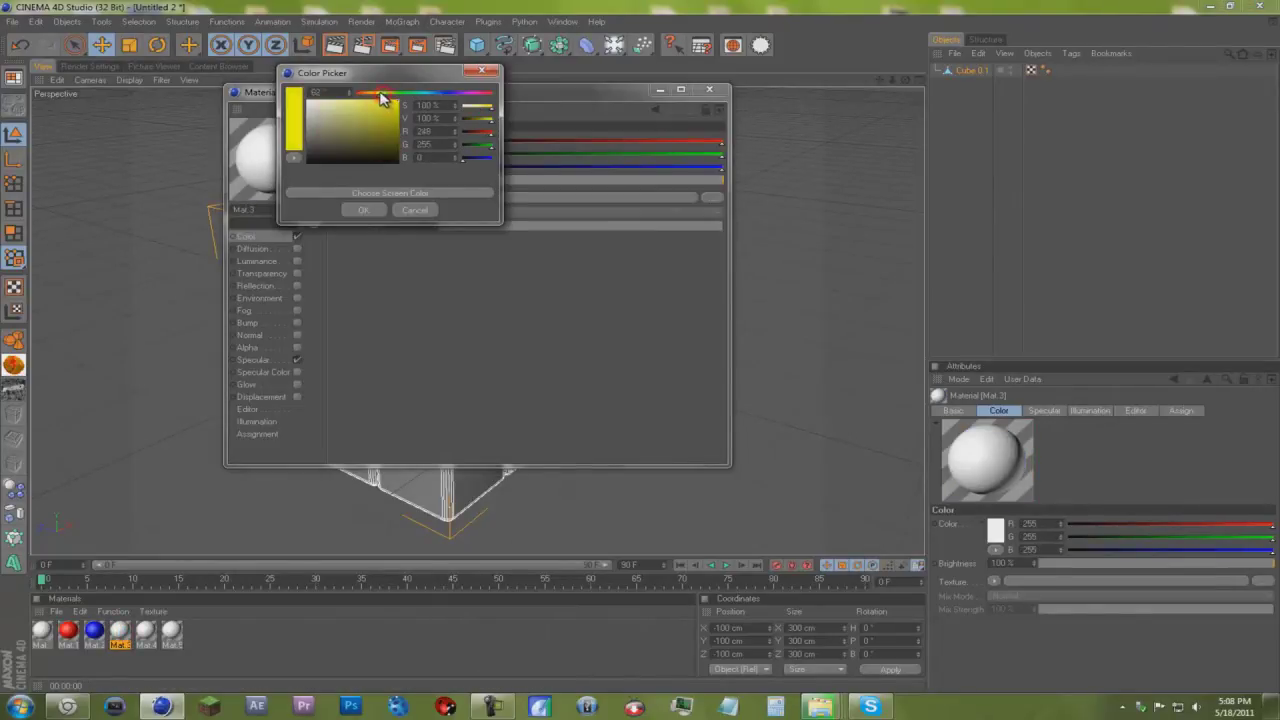
left_click(363, 210)
left_click(705, 92)
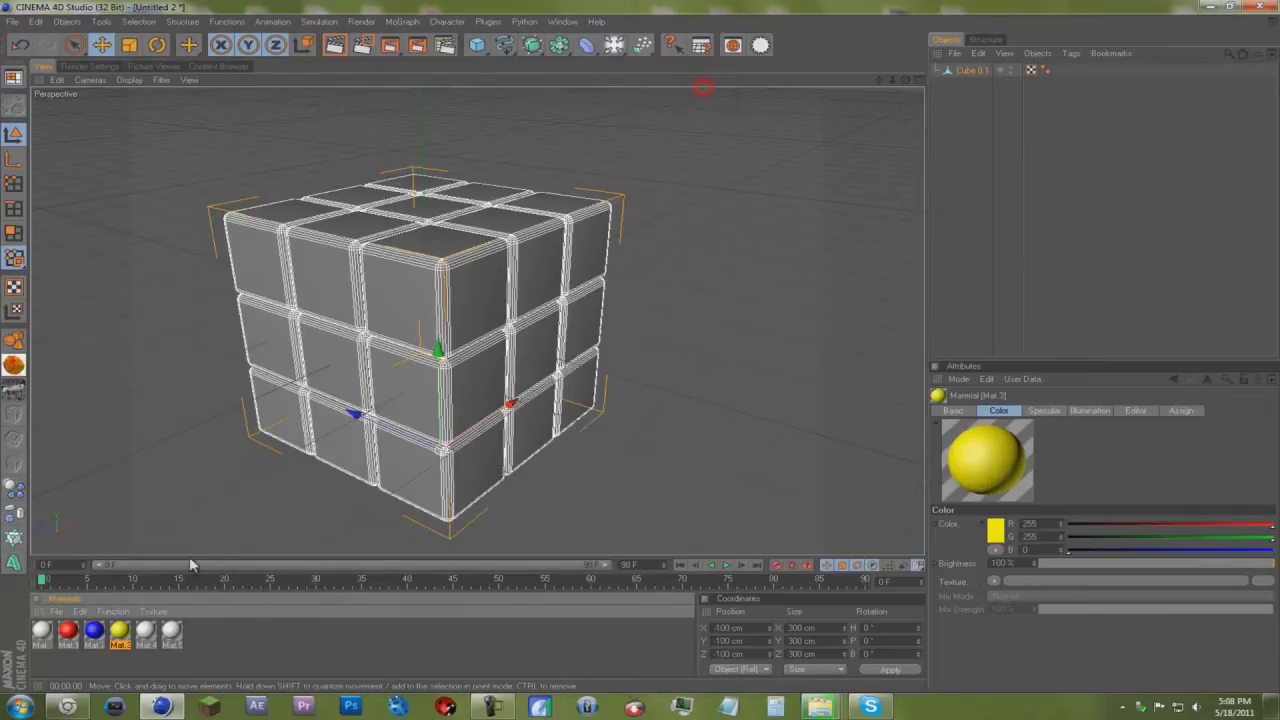
Color material Mat.4 orange using the system colour chooser
double_click(146, 630)
left_click(396, 148)
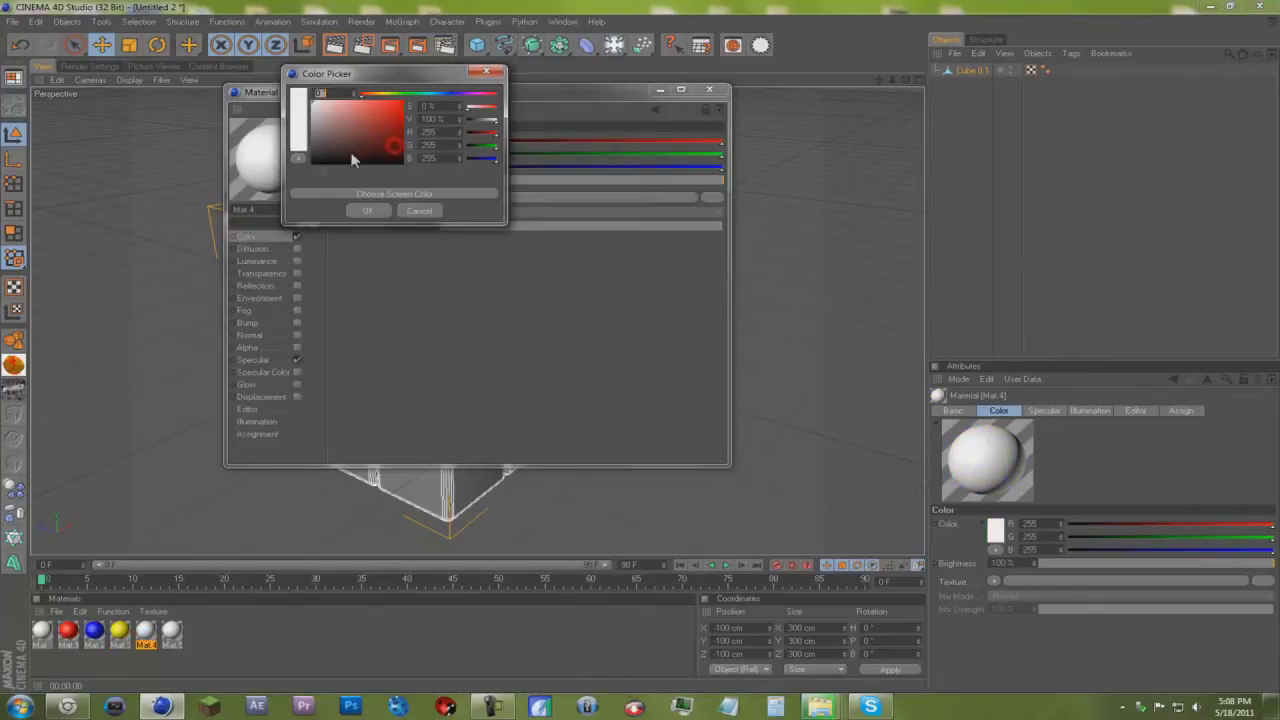
left_click(298, 142)
left_click(320, 160)
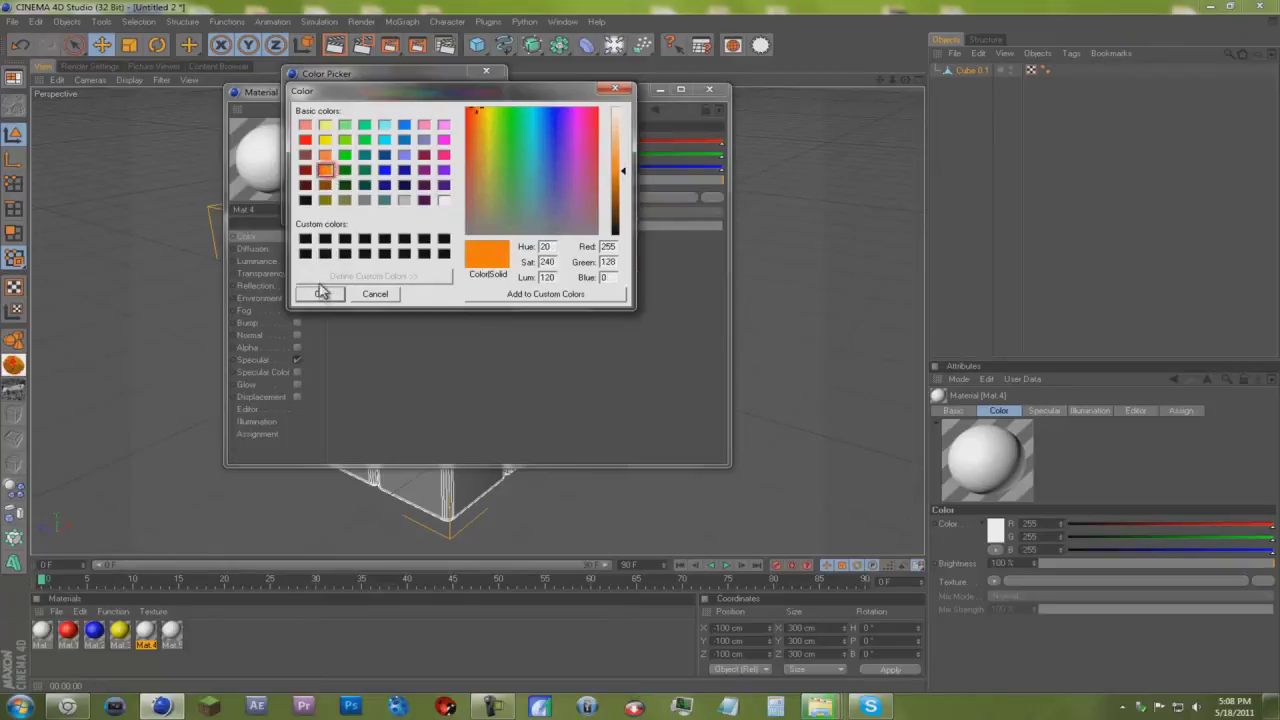
left_click(322, 290)
left_click(368, 210)
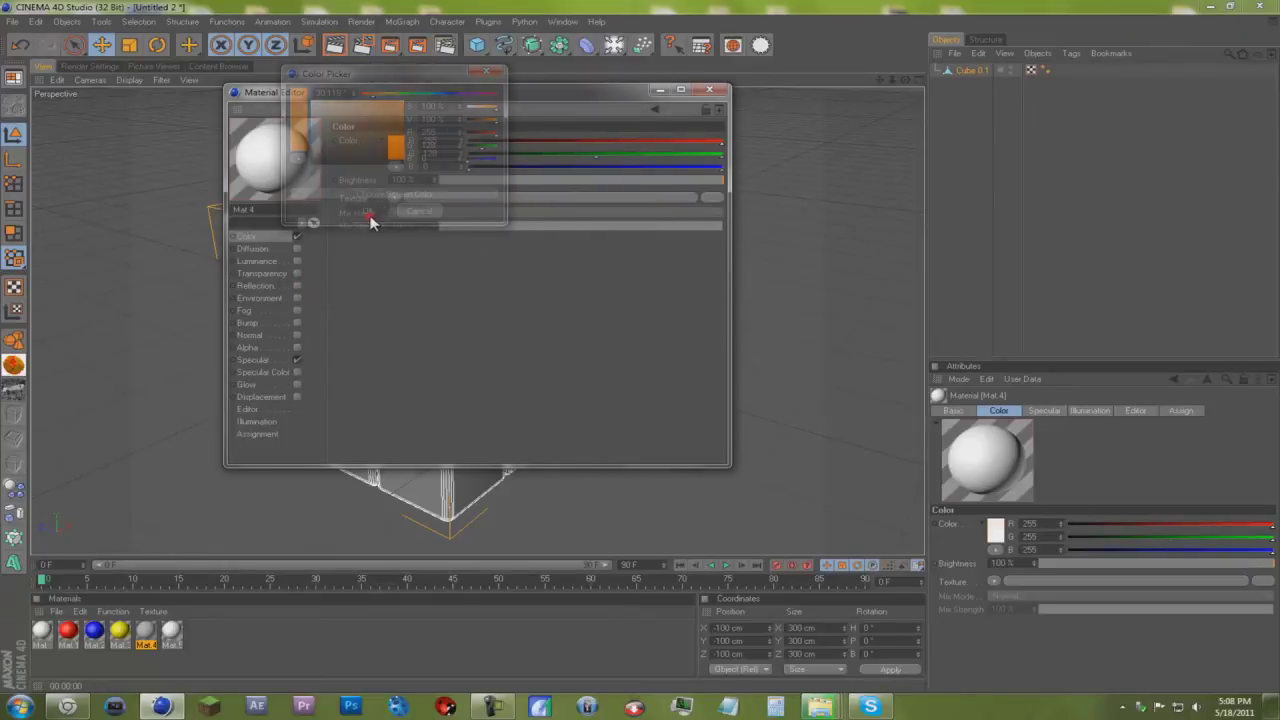
left_click(709, 89)
Color material Mat.5 green and close the Material Editor
double_click(171, 632)
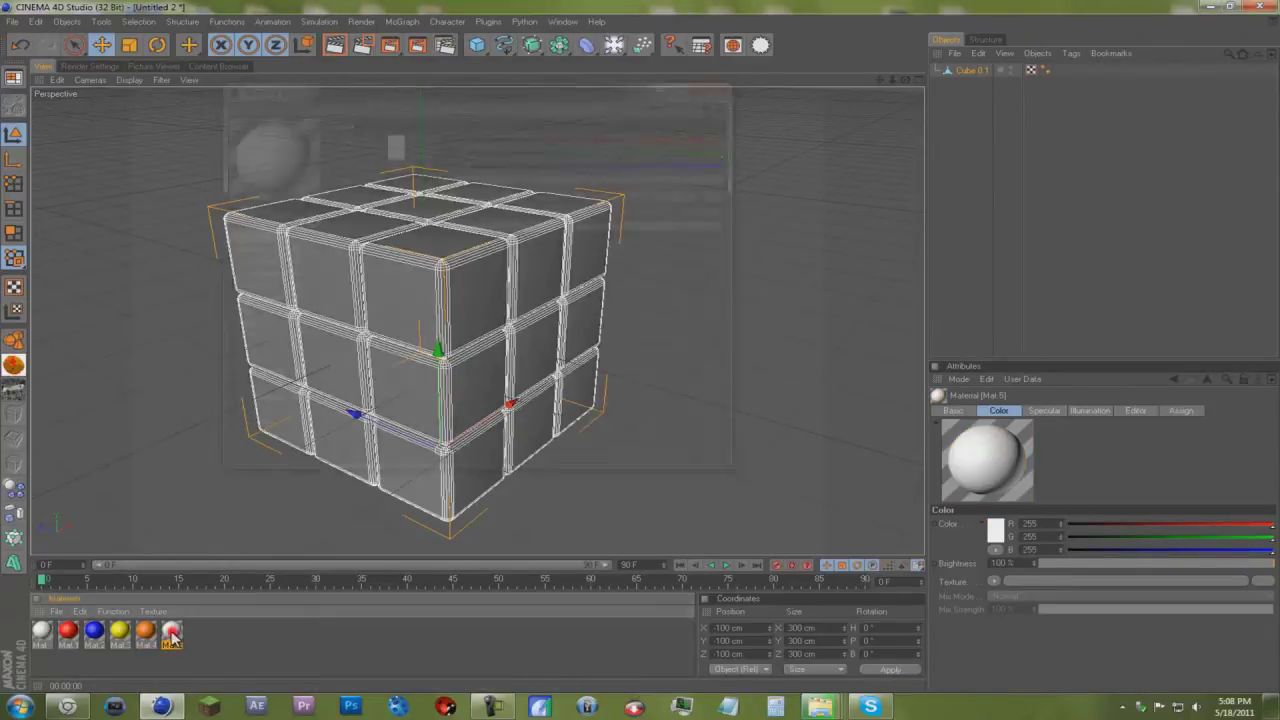
left_click(396, 148)
left_click_drag(395, 148, 402, 100)
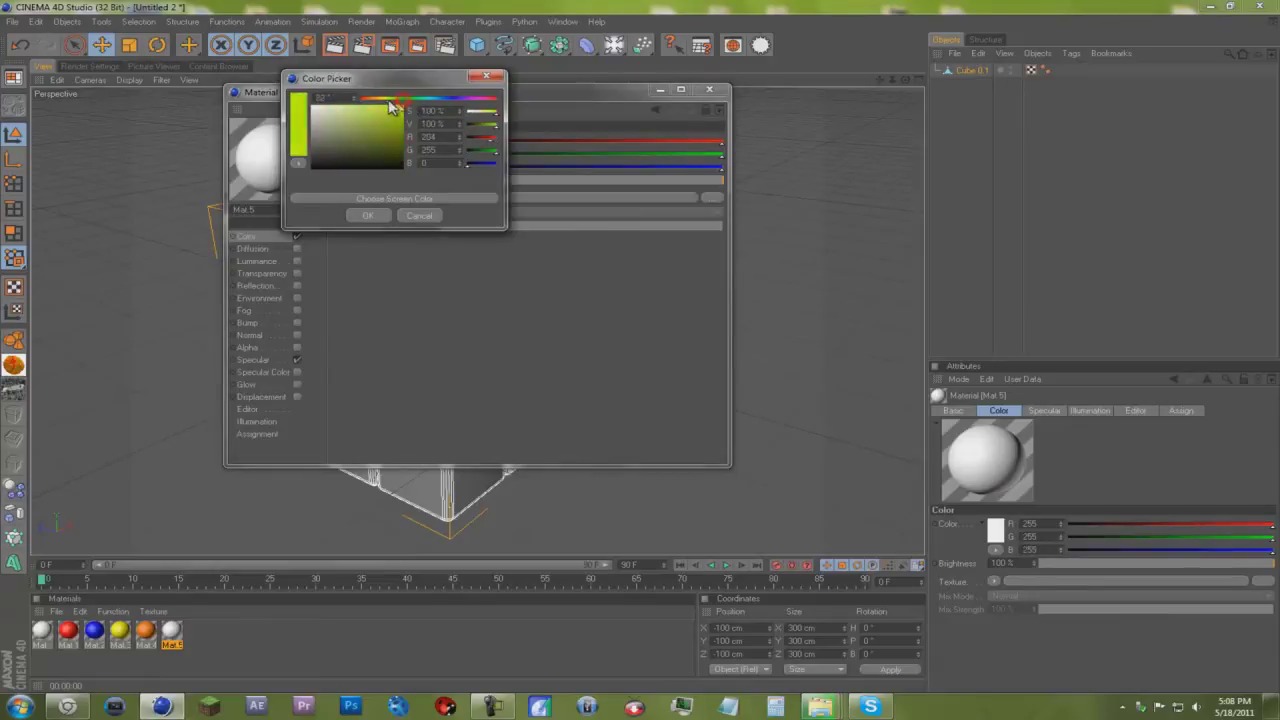
left_click(368, 215)
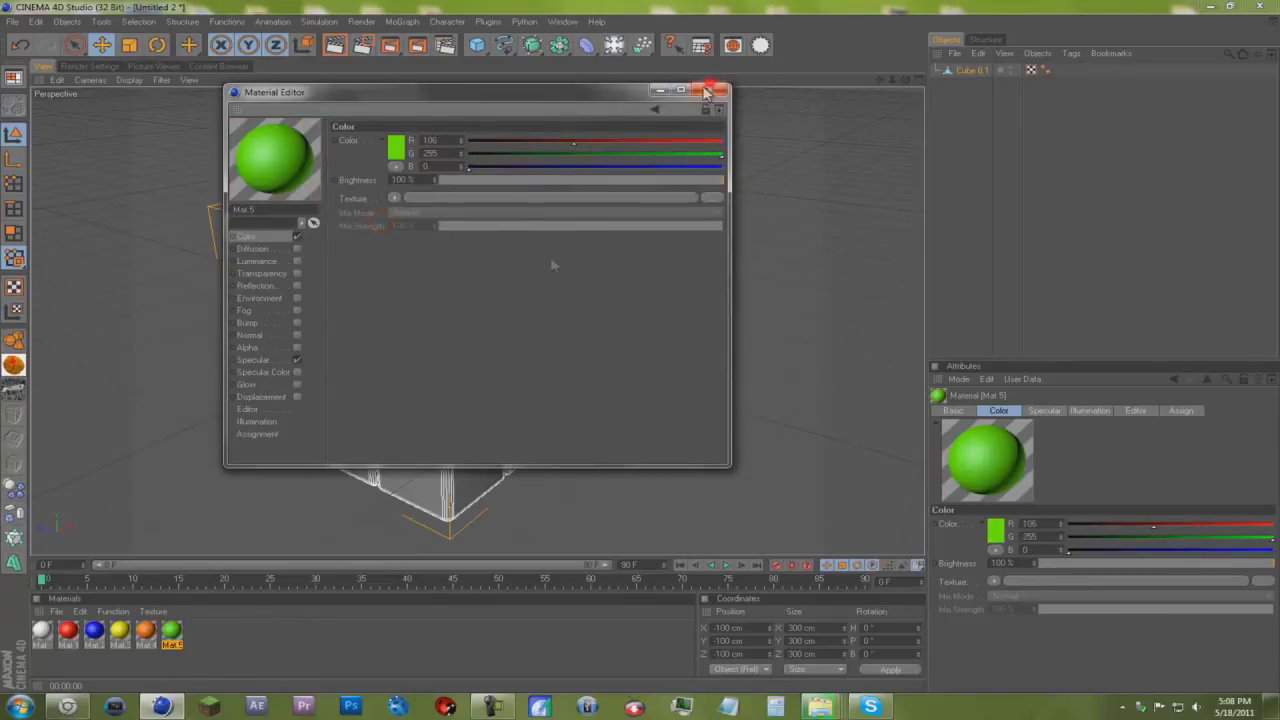
left_click(709, 90)
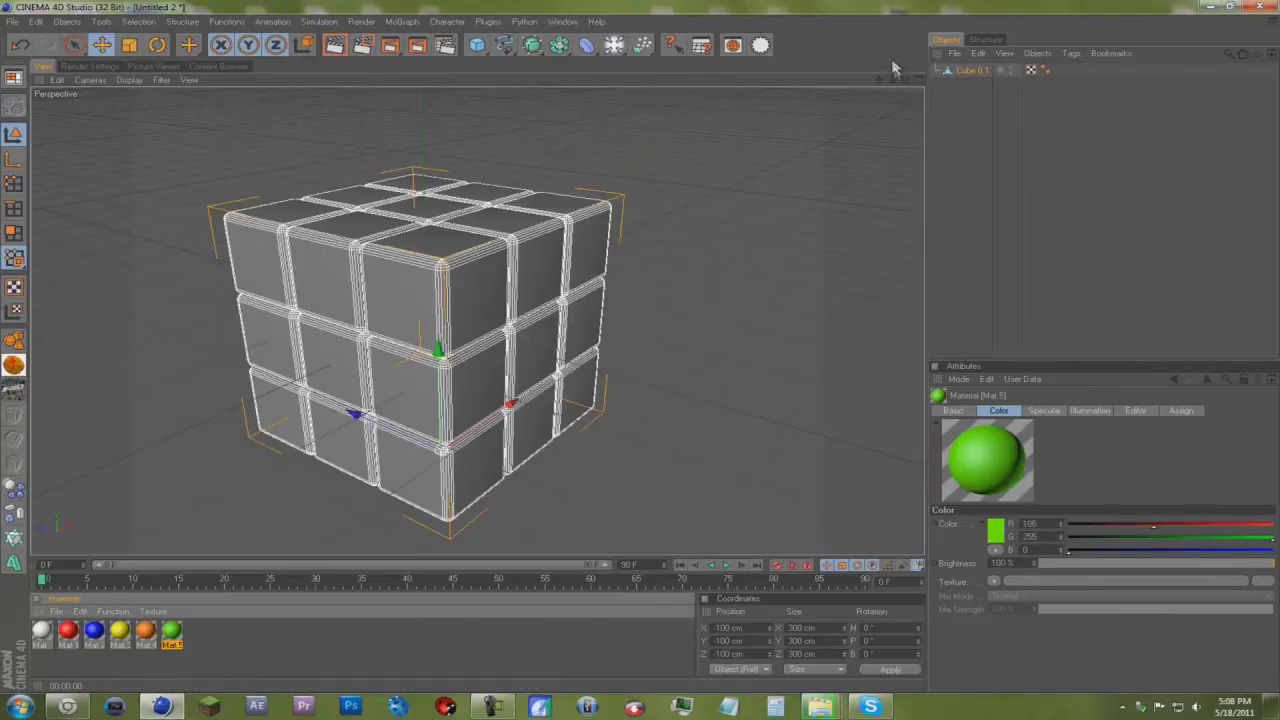
Switch to Polygon mode and orbit the view to face the cube's front
left_click_drag(485, 298, 103, 245, "alt")
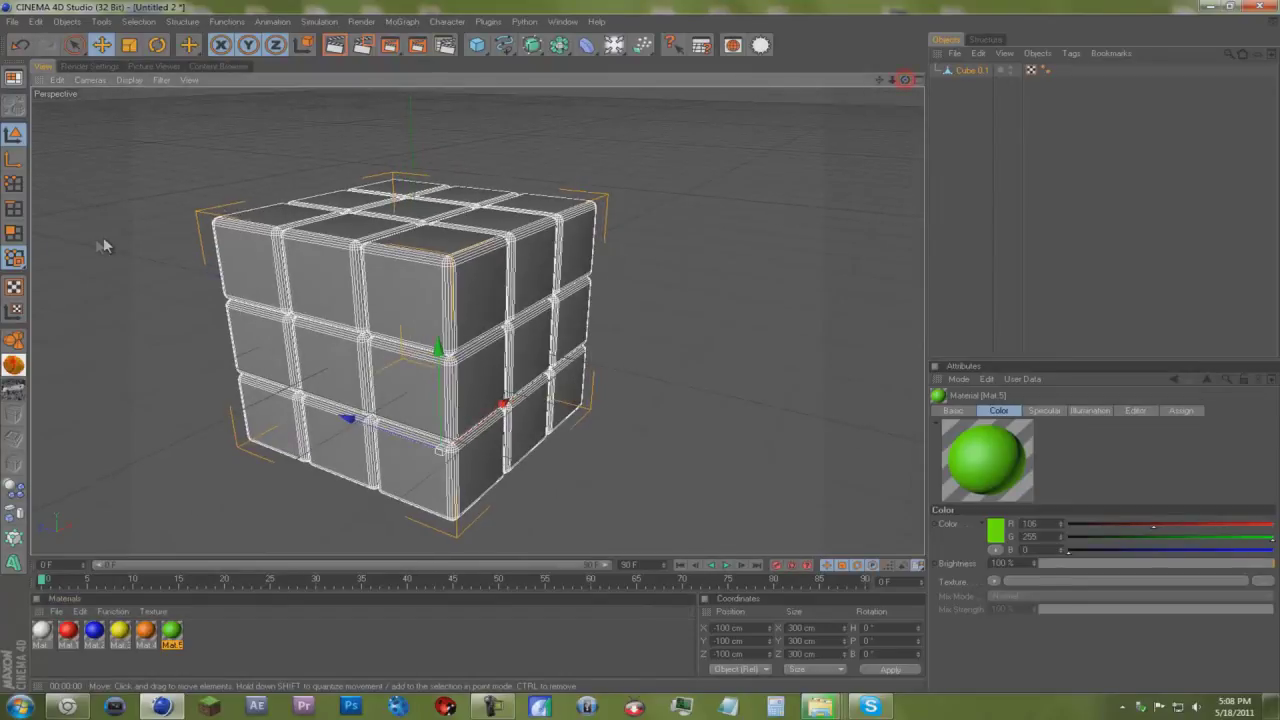
left_click(14, 234)
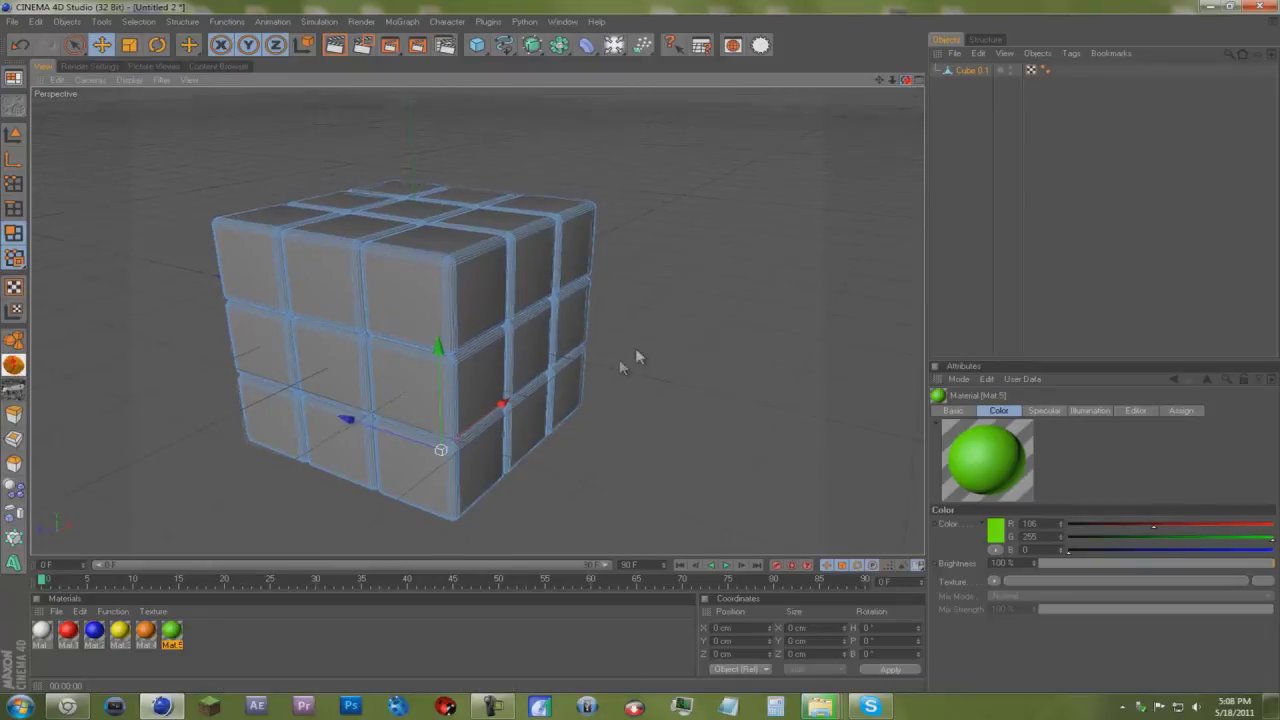
left_click_drag(905, 79, 639, 345)
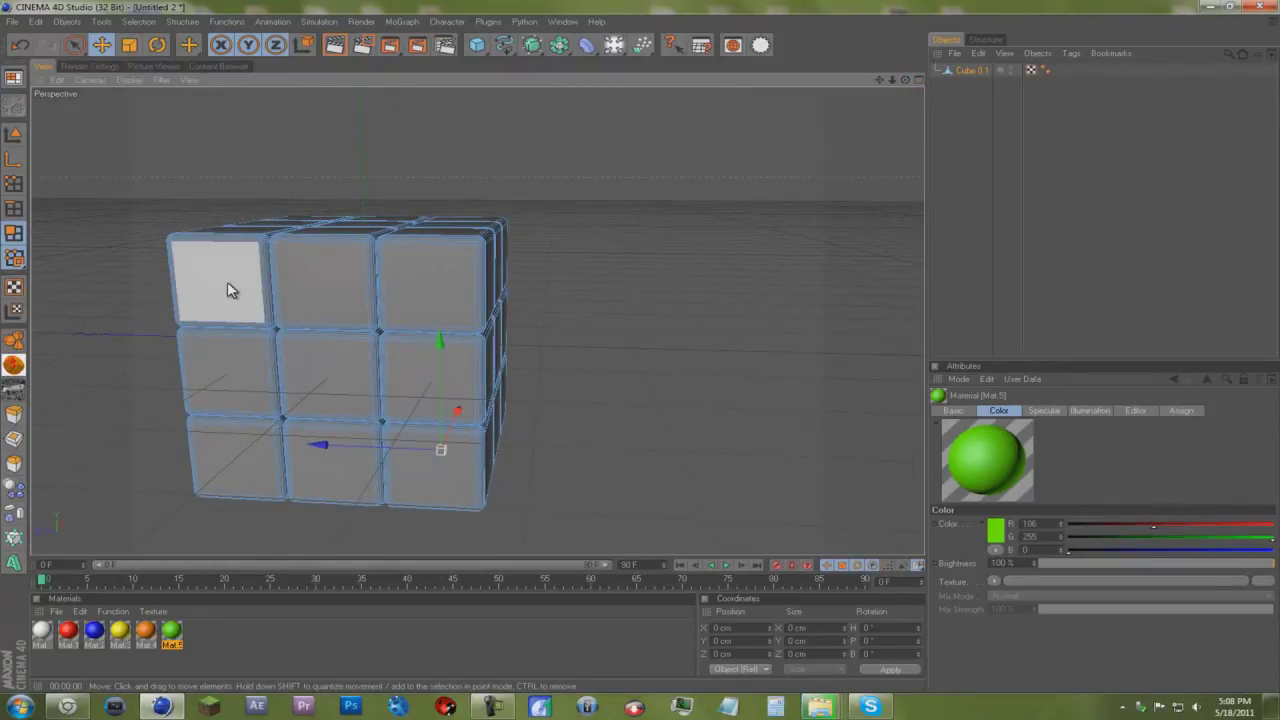
Shift-select the nine front-face polygons, row by row
left_click(228, 289)
left_click(320, 284, "shift")
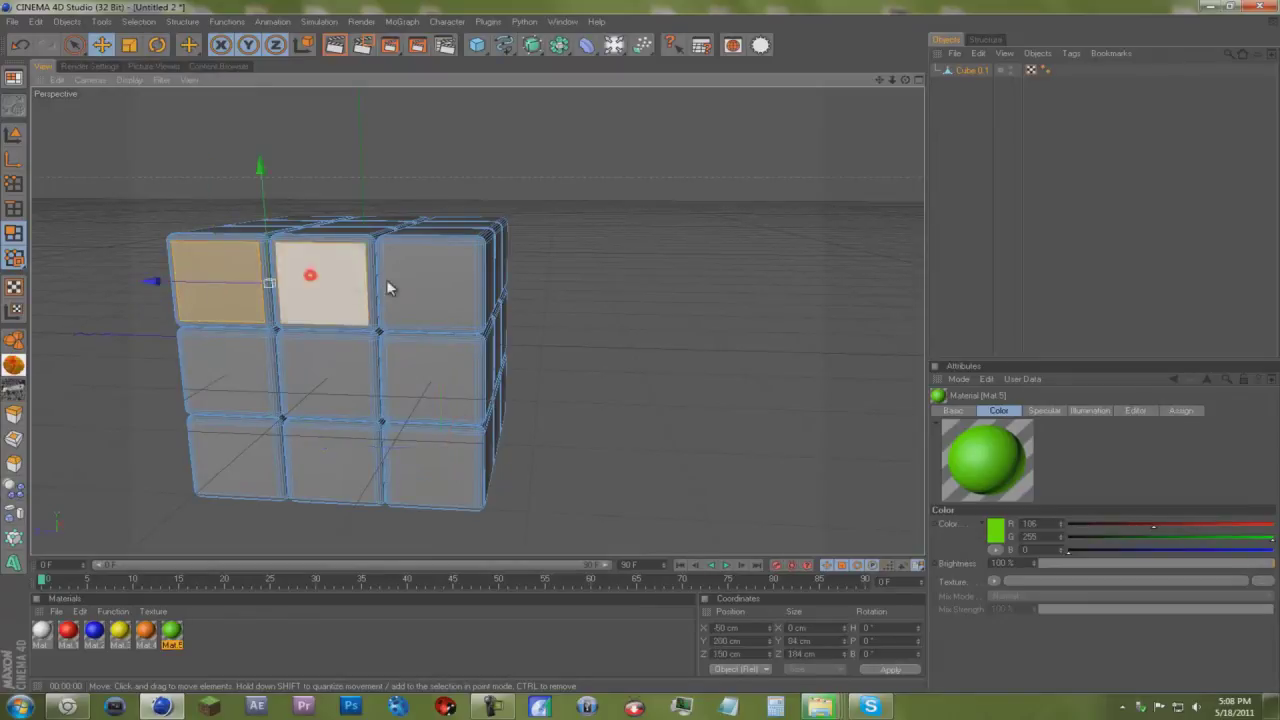
left_click(410, 282, "shift")
left_click(429, 386, "shift")
left_click(323, 378, "shift")
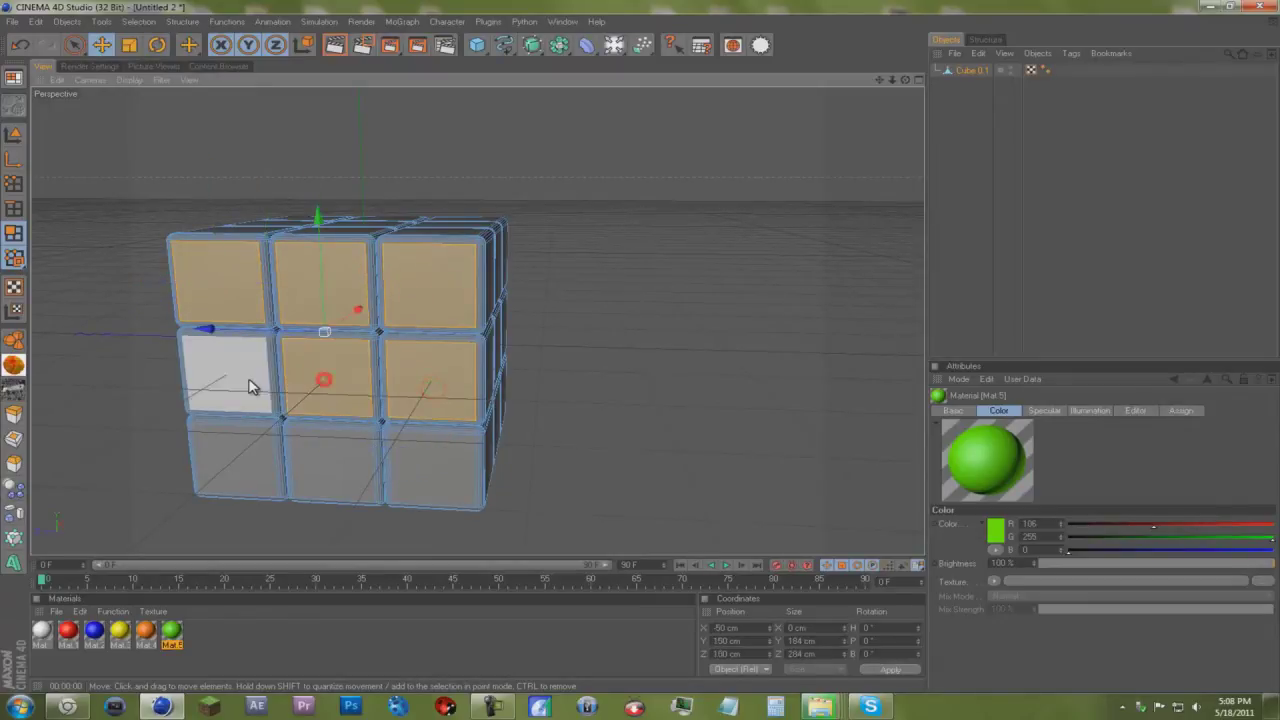
left_click(249, 378, "shift")
left_click(243, 449, "shift")
left_click(333, 461, "shift")
left_click(445, 466, "shift")
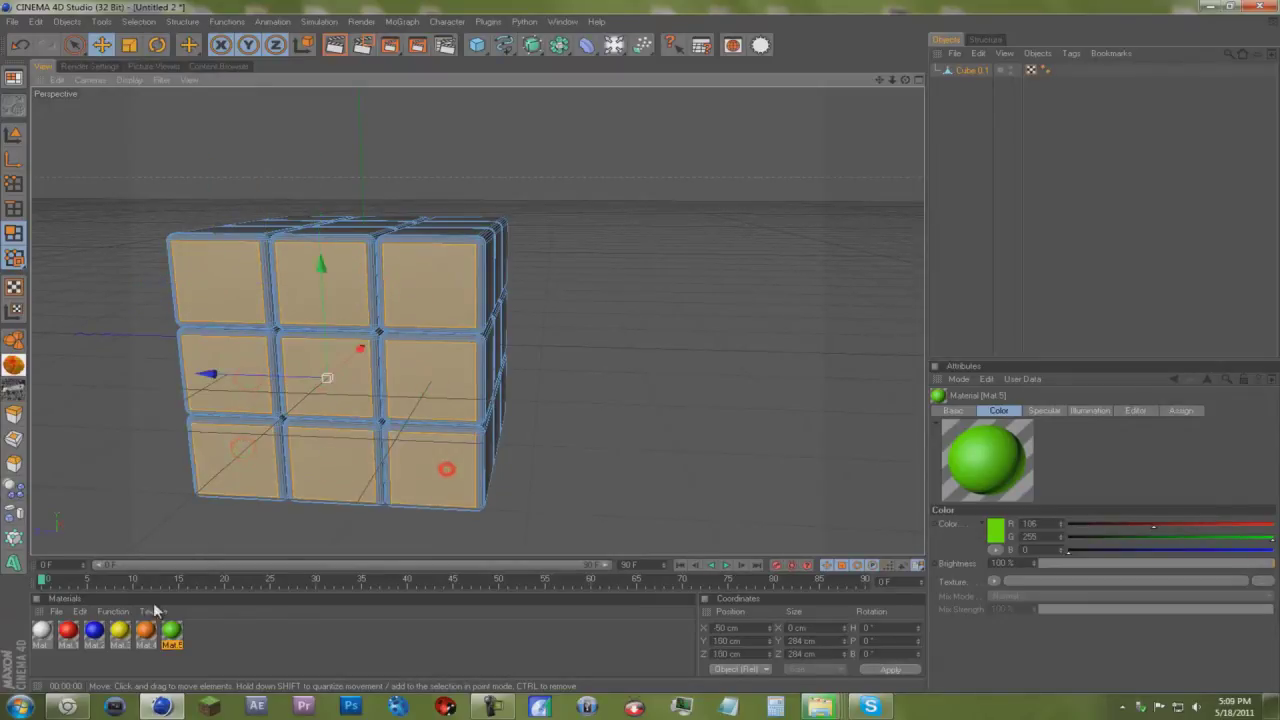
Apply the white material Mat to the selected front polygons, then orbit toward the top face
right_click(42, 631)
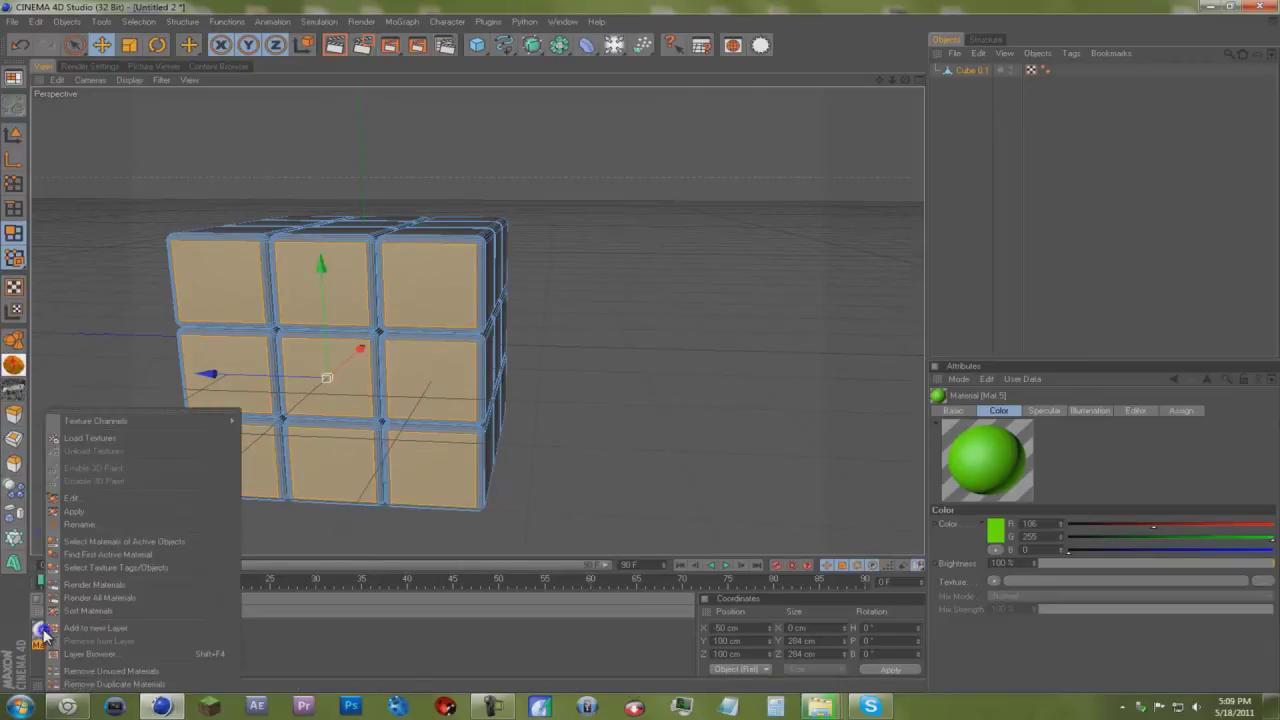
left_click(123, 511)
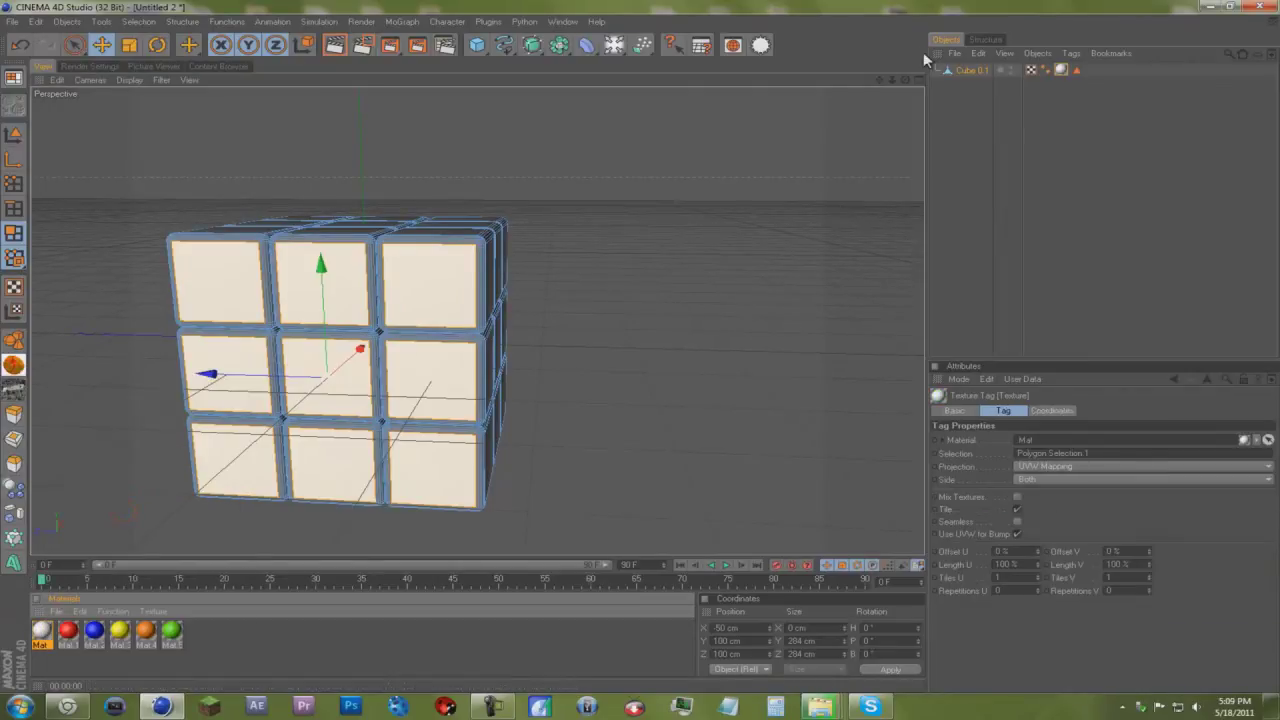
left_click_drag(907, 83, 880, 100)
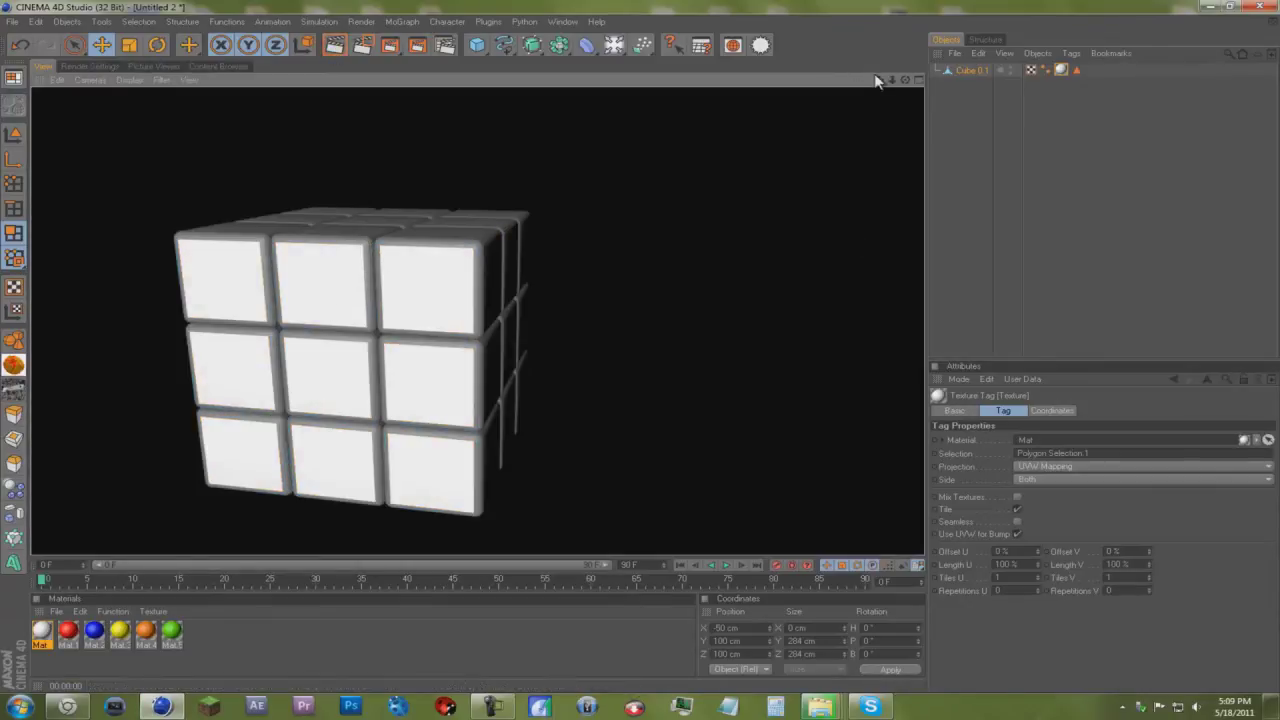
left_click_drag(879, 80, 906, 82)
left_click_drag(636, 347, 769, 283, "alt")
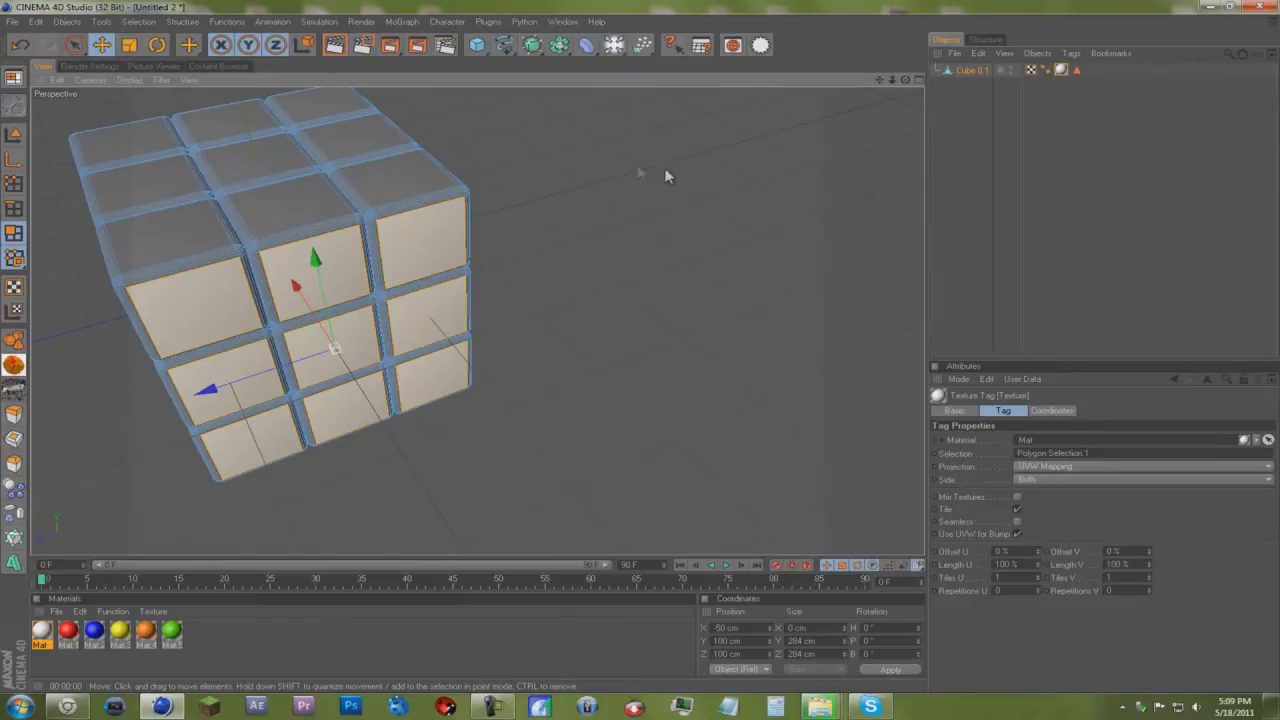
left_click_drag(880, 83, 639, 345)
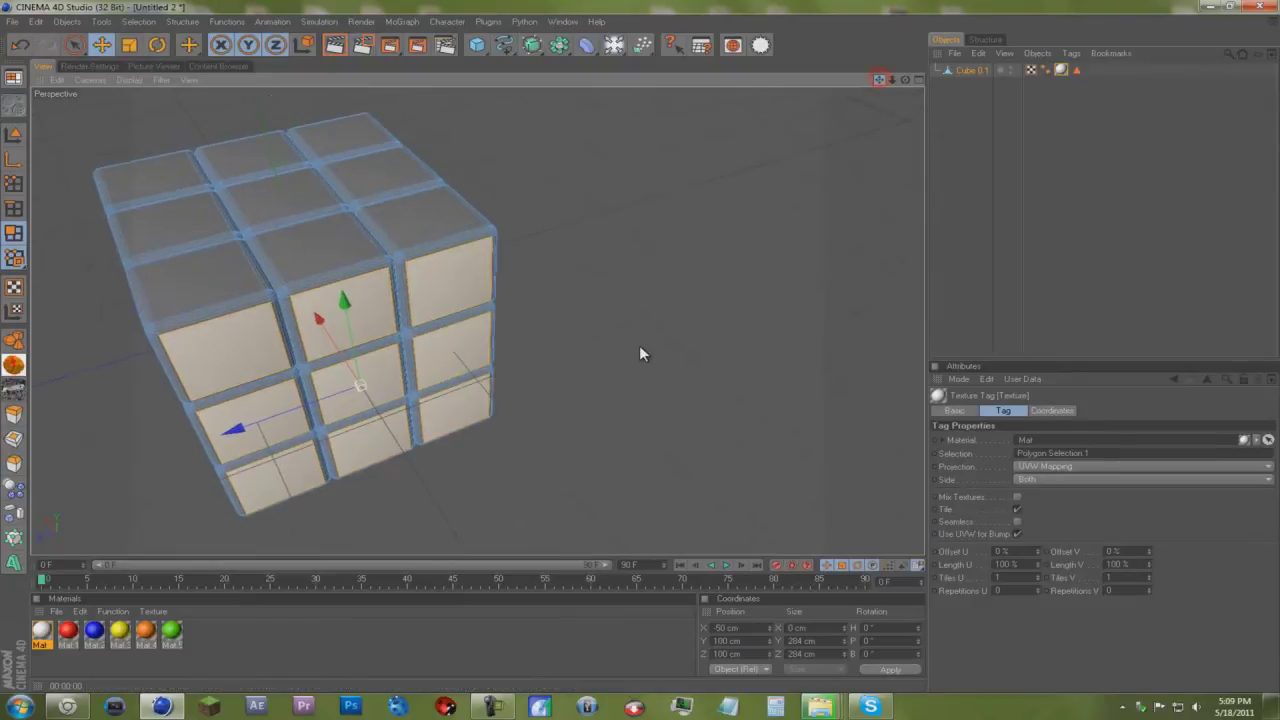
Shift-select the nine top-face polygons of the cube
left_click(210, 275)
left_click(330, 240, "shift")
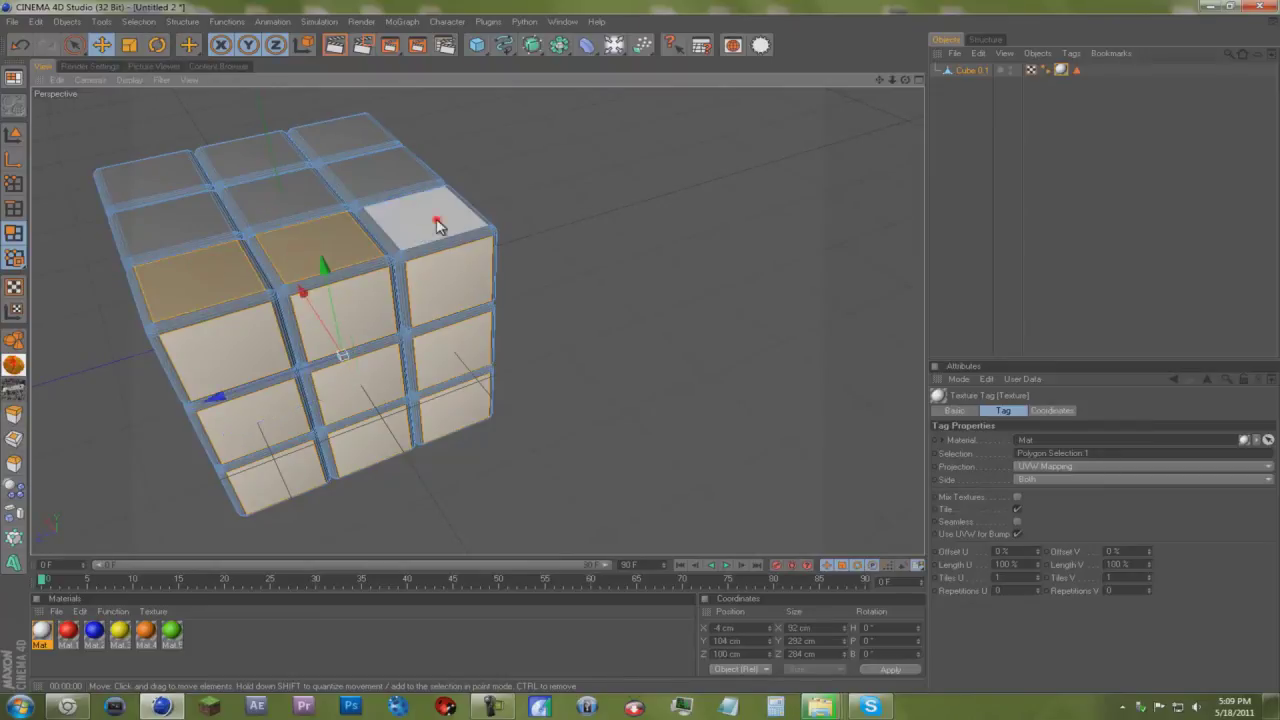
left_click(437, 221, "shift")
left_click(397, 180, "shift")
left_click(297, 192, "shift")
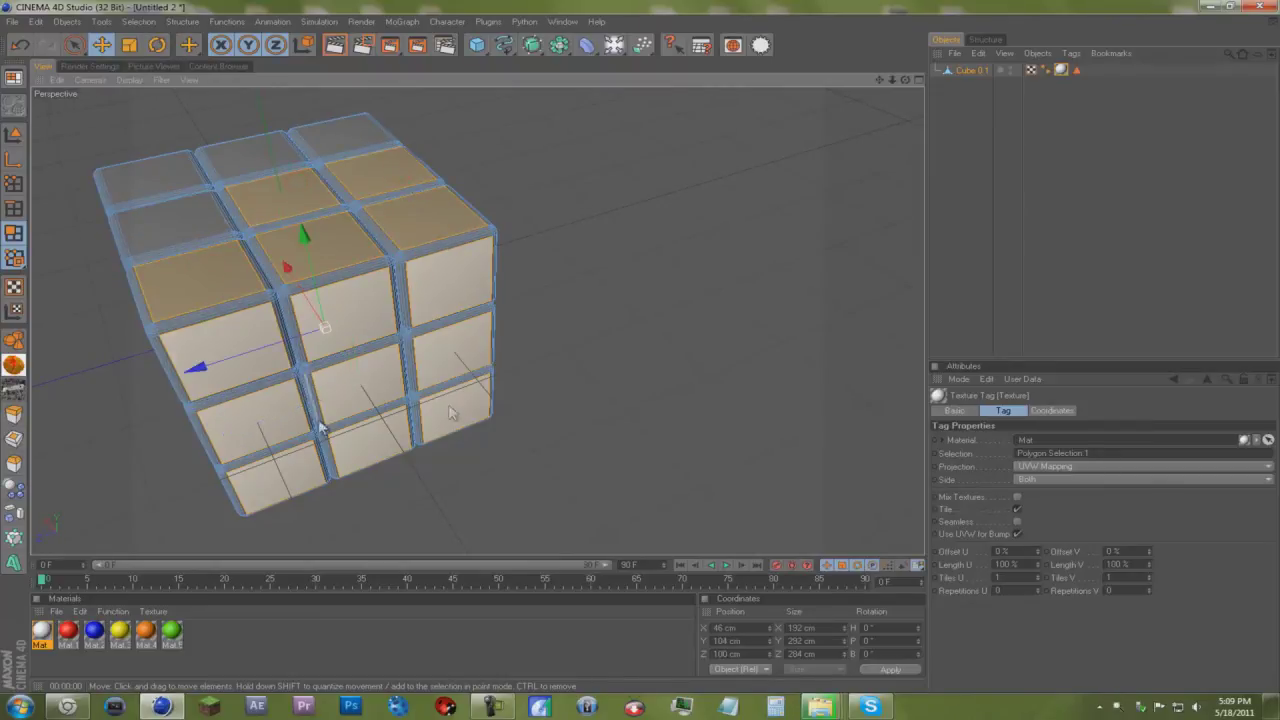
left_click(168, 218, "shift")
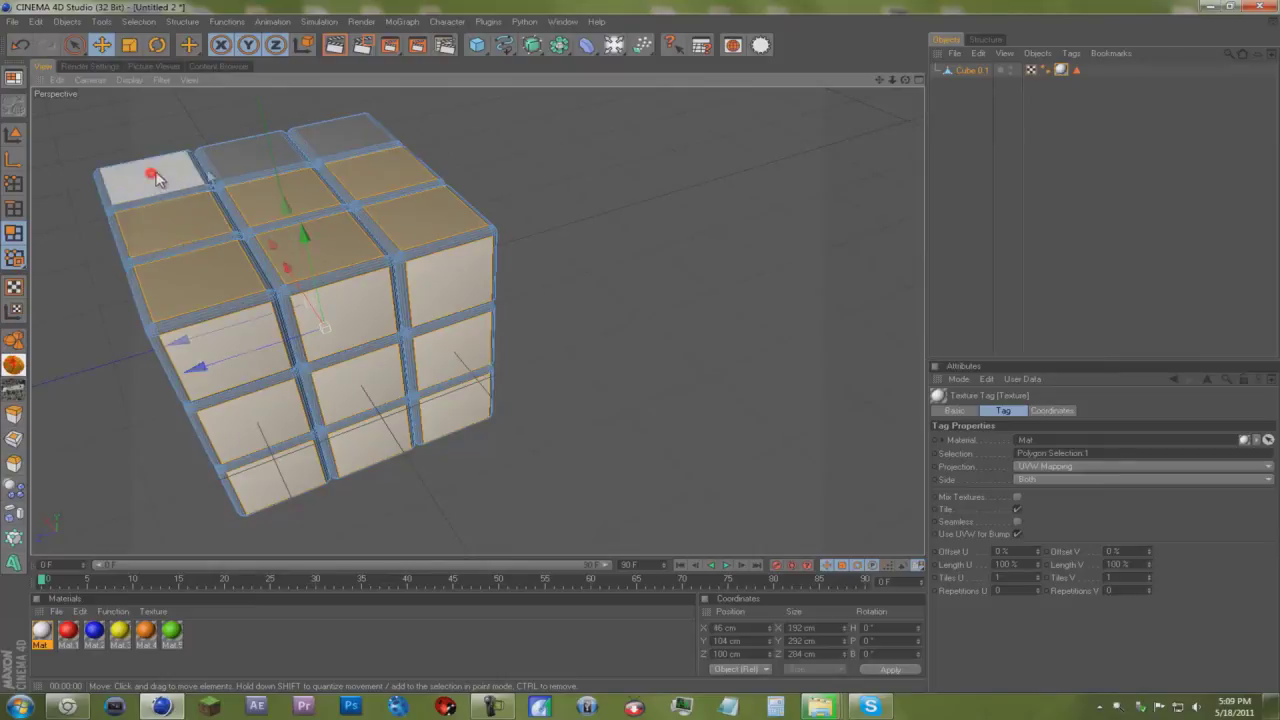
left_click(145, 175, "shift")
left_click(250, 155, "shift")
left_click(340, 133, "shift")
Apply red material Mat.1 to the selection and render a preview with Ctrl+R
right_click(70, 628)
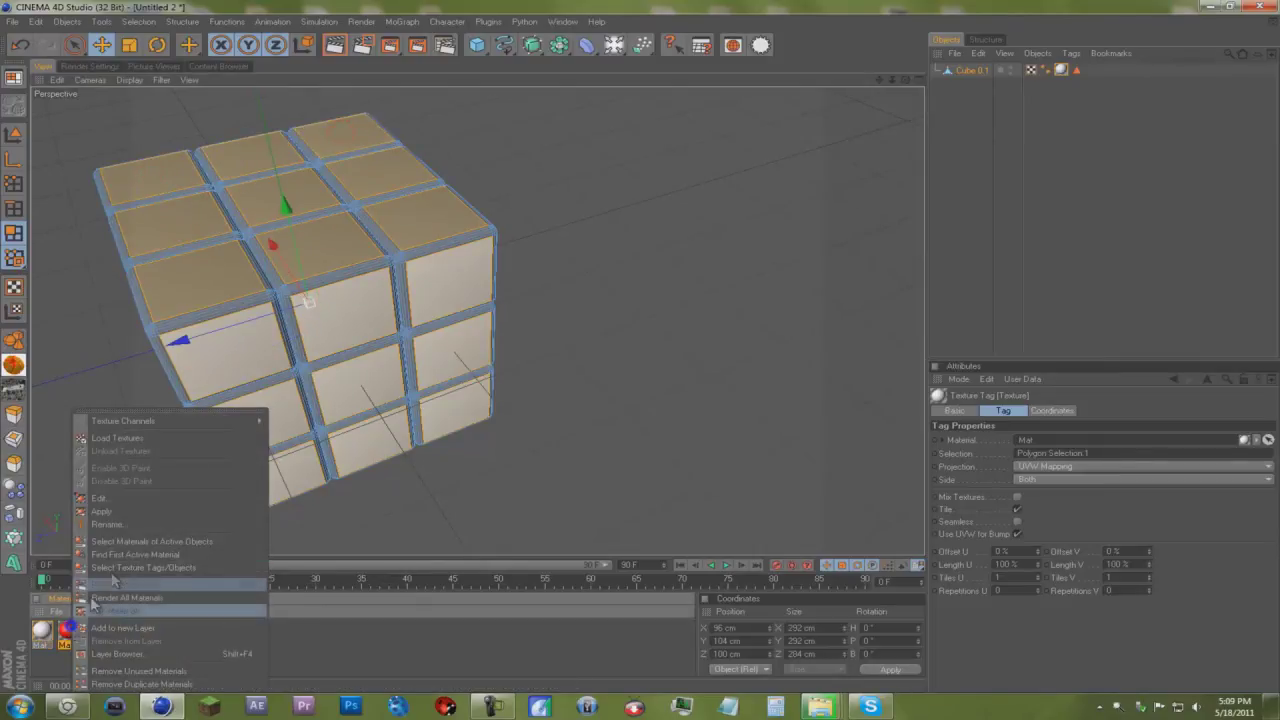
left_click(108, 511)
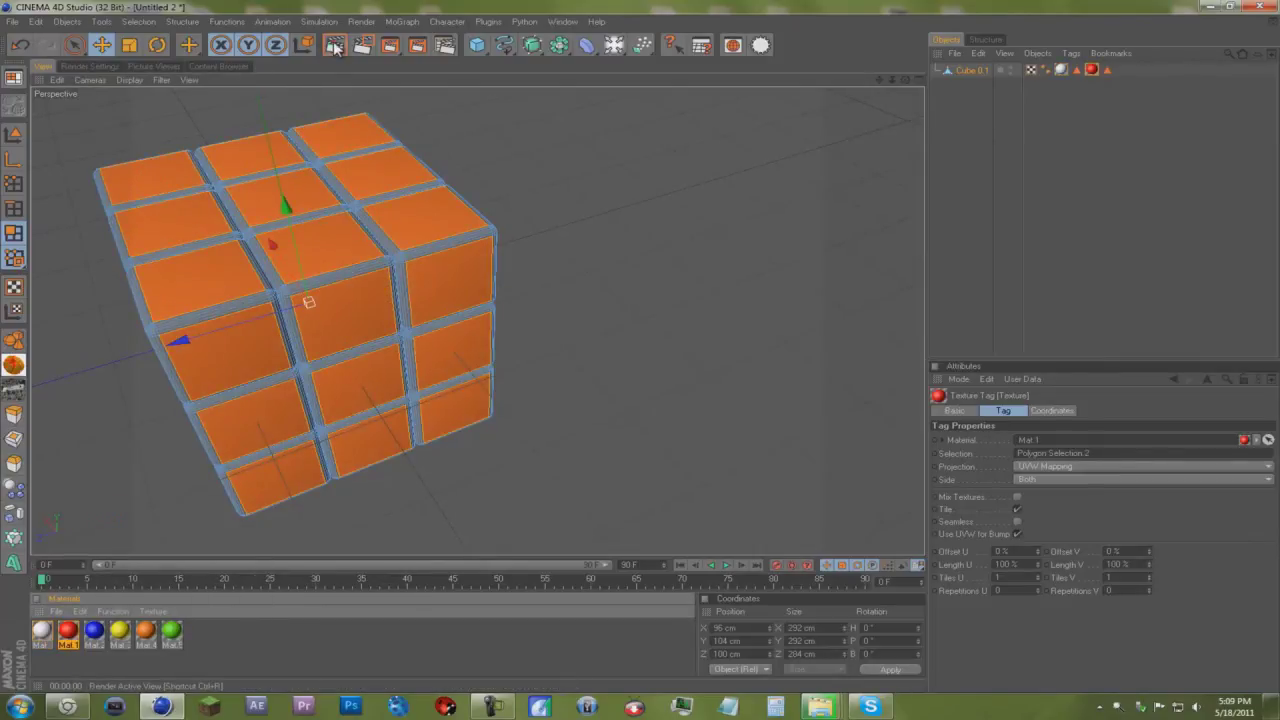
key("ctrl+r")
Undo the red Mat.1 assignment and the top-face picks, then orbit back to the front view
left_click(22, 47)
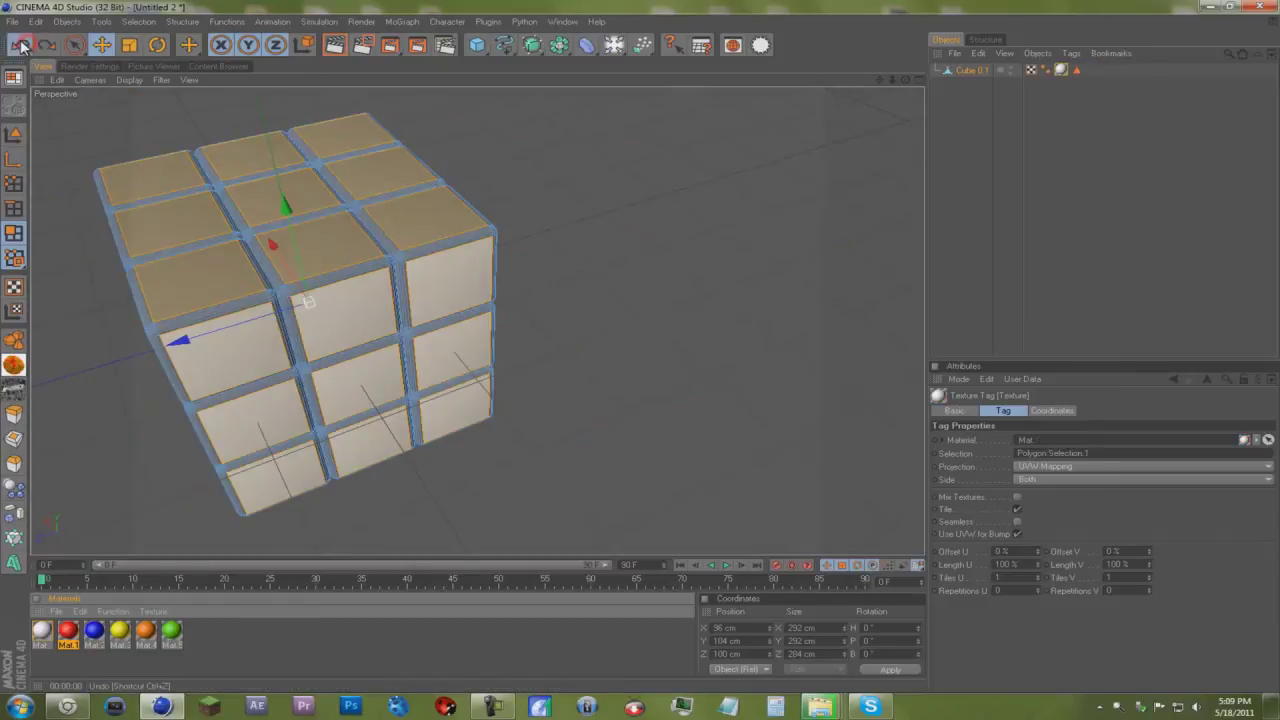
left_click(22, 47)
left_click(22, 47)
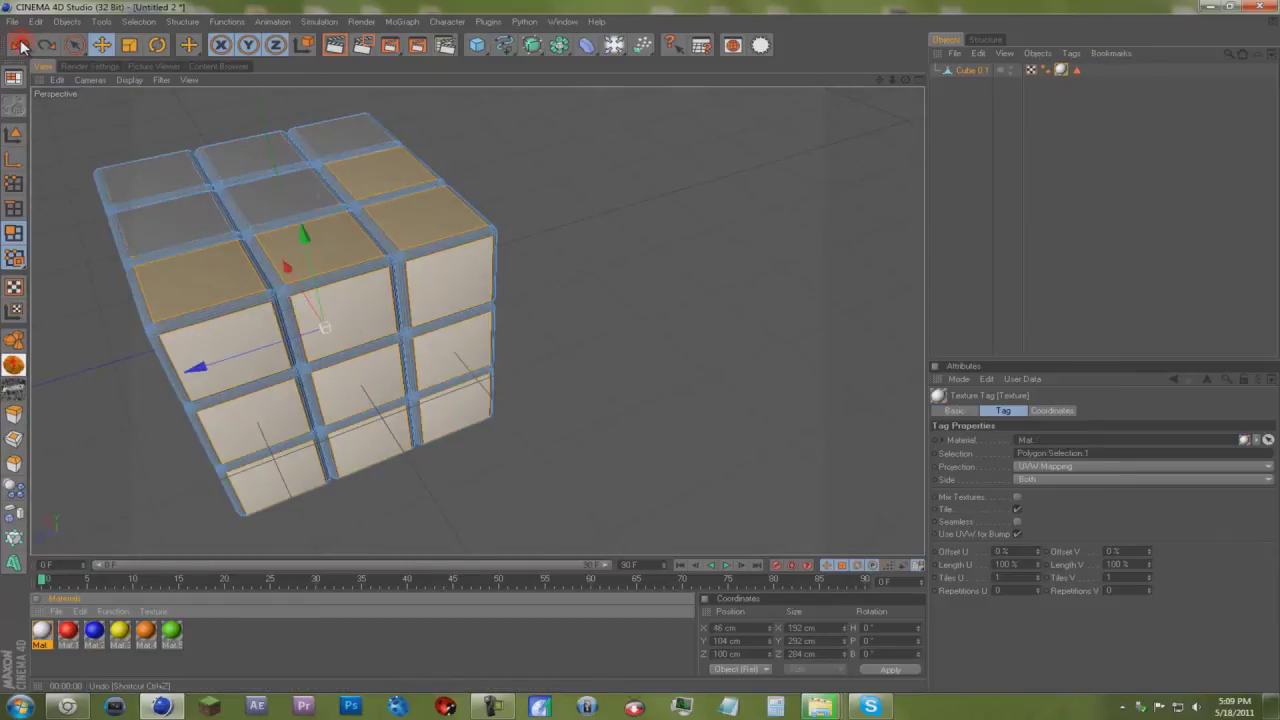
left_click(22, 47)
left_click(22, 47)
left_click(820, 329)
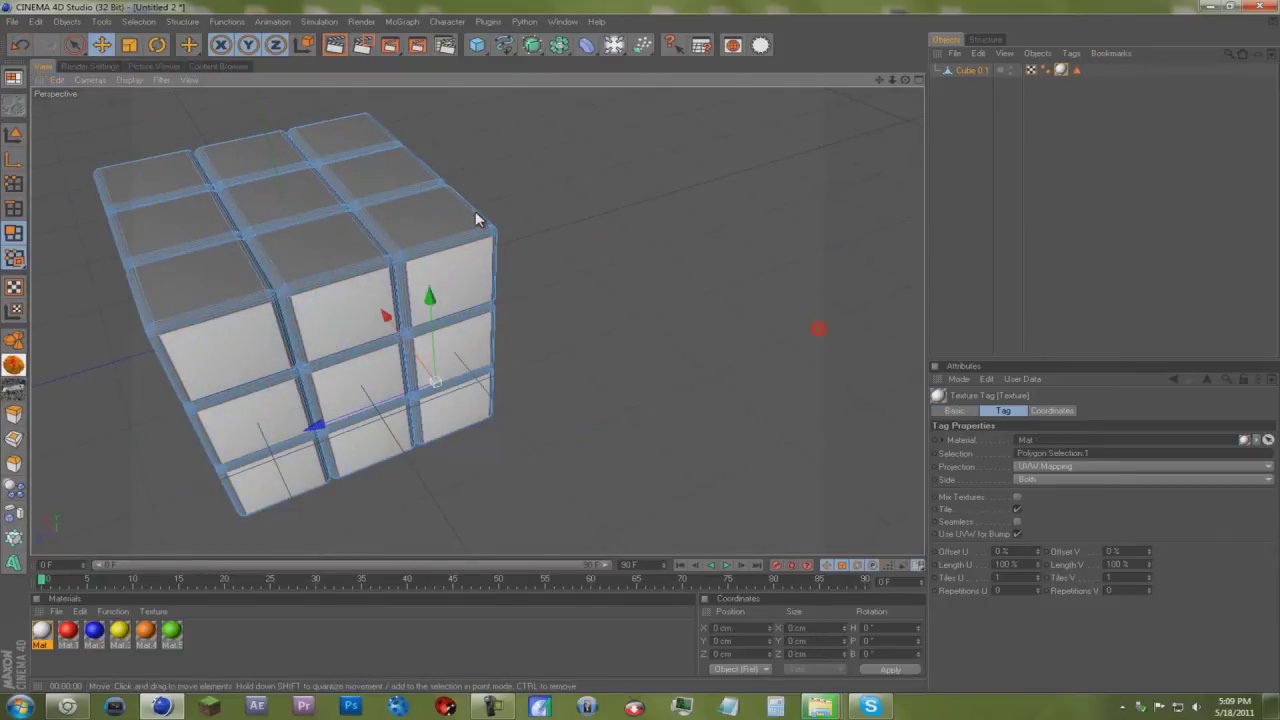
mouse_move(905, 79)
left_mouse_down()
mouse_move(705, 373)
mouse_move(646, 346)
left_mouse_up()
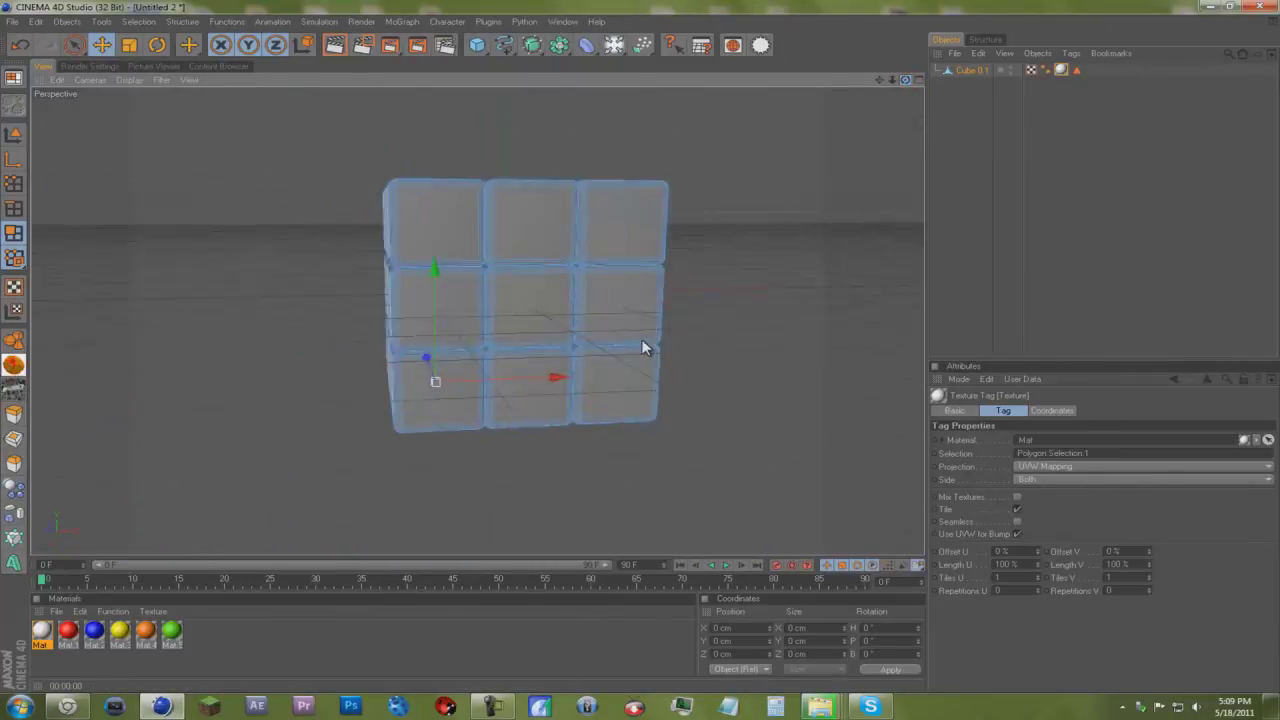
left_click(492, 706)
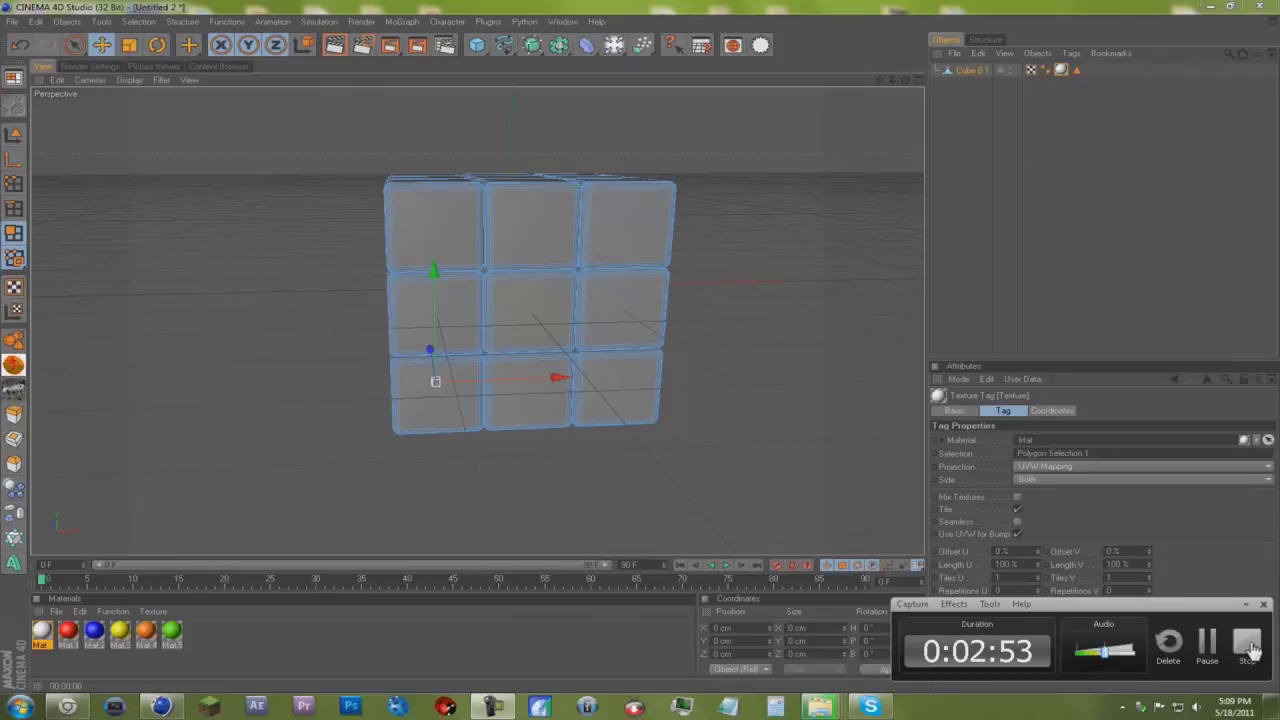